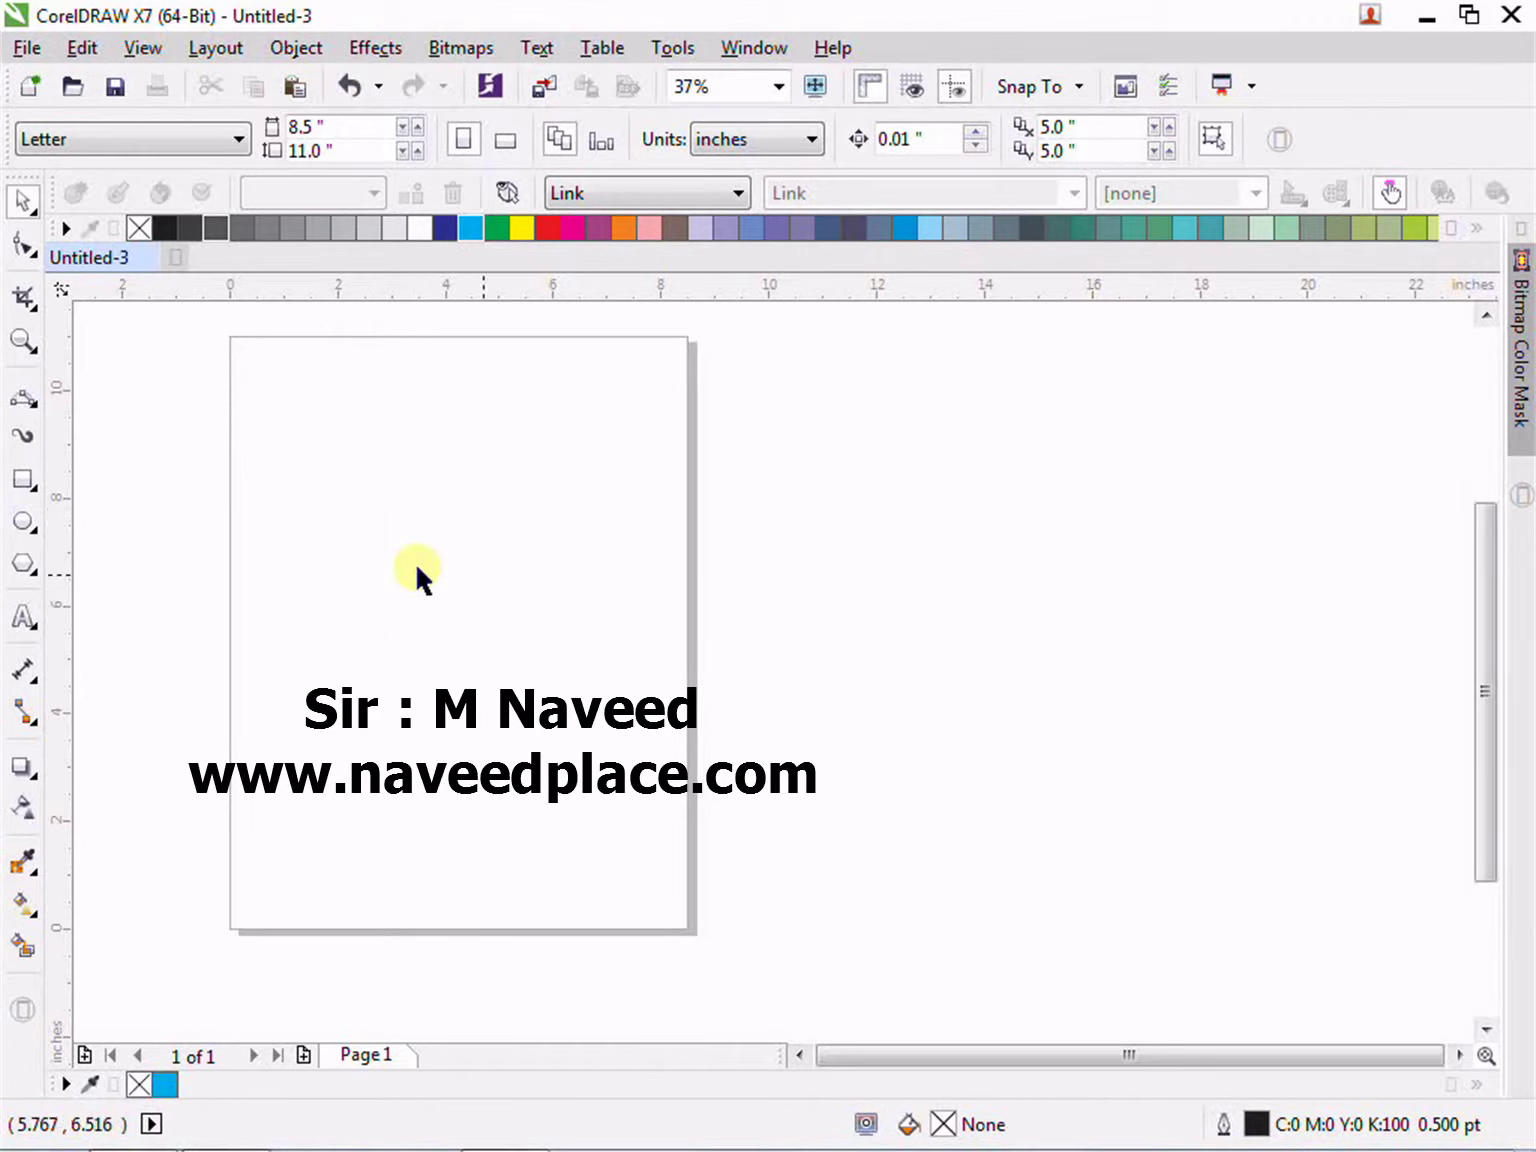
Step: Activate the 3-Point Curve tool from the curve tools flyout
click(26, 403)
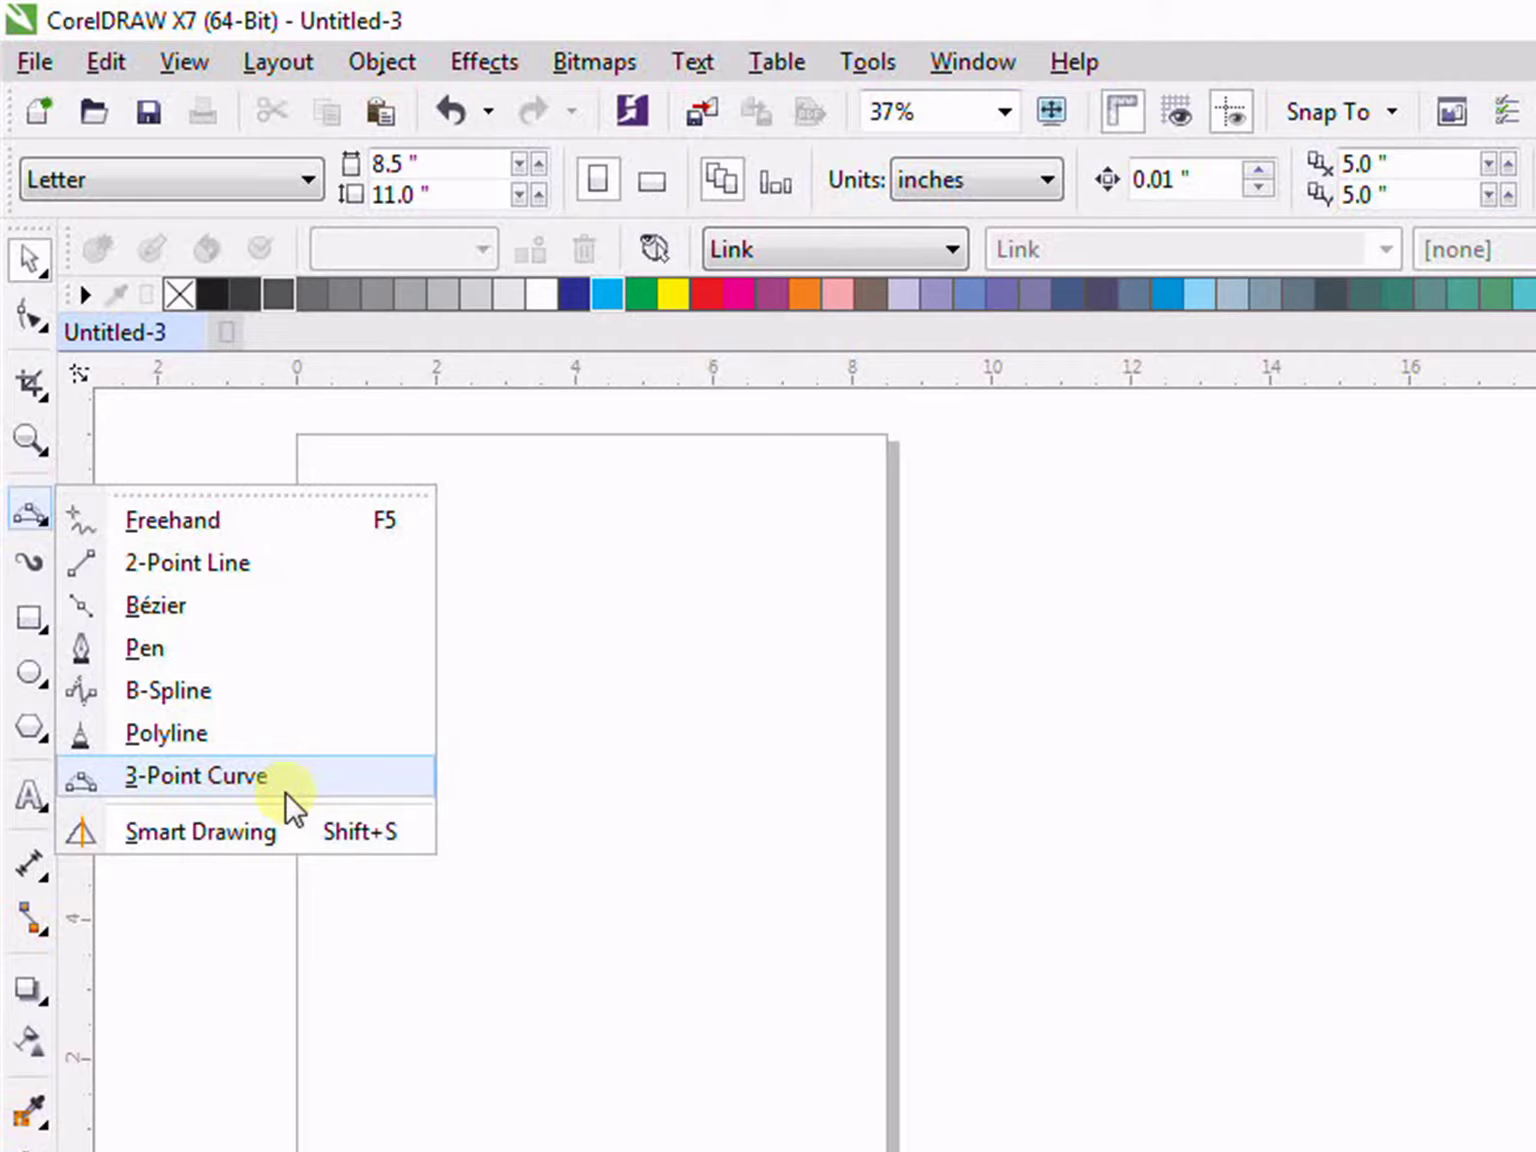
click(286, 789)
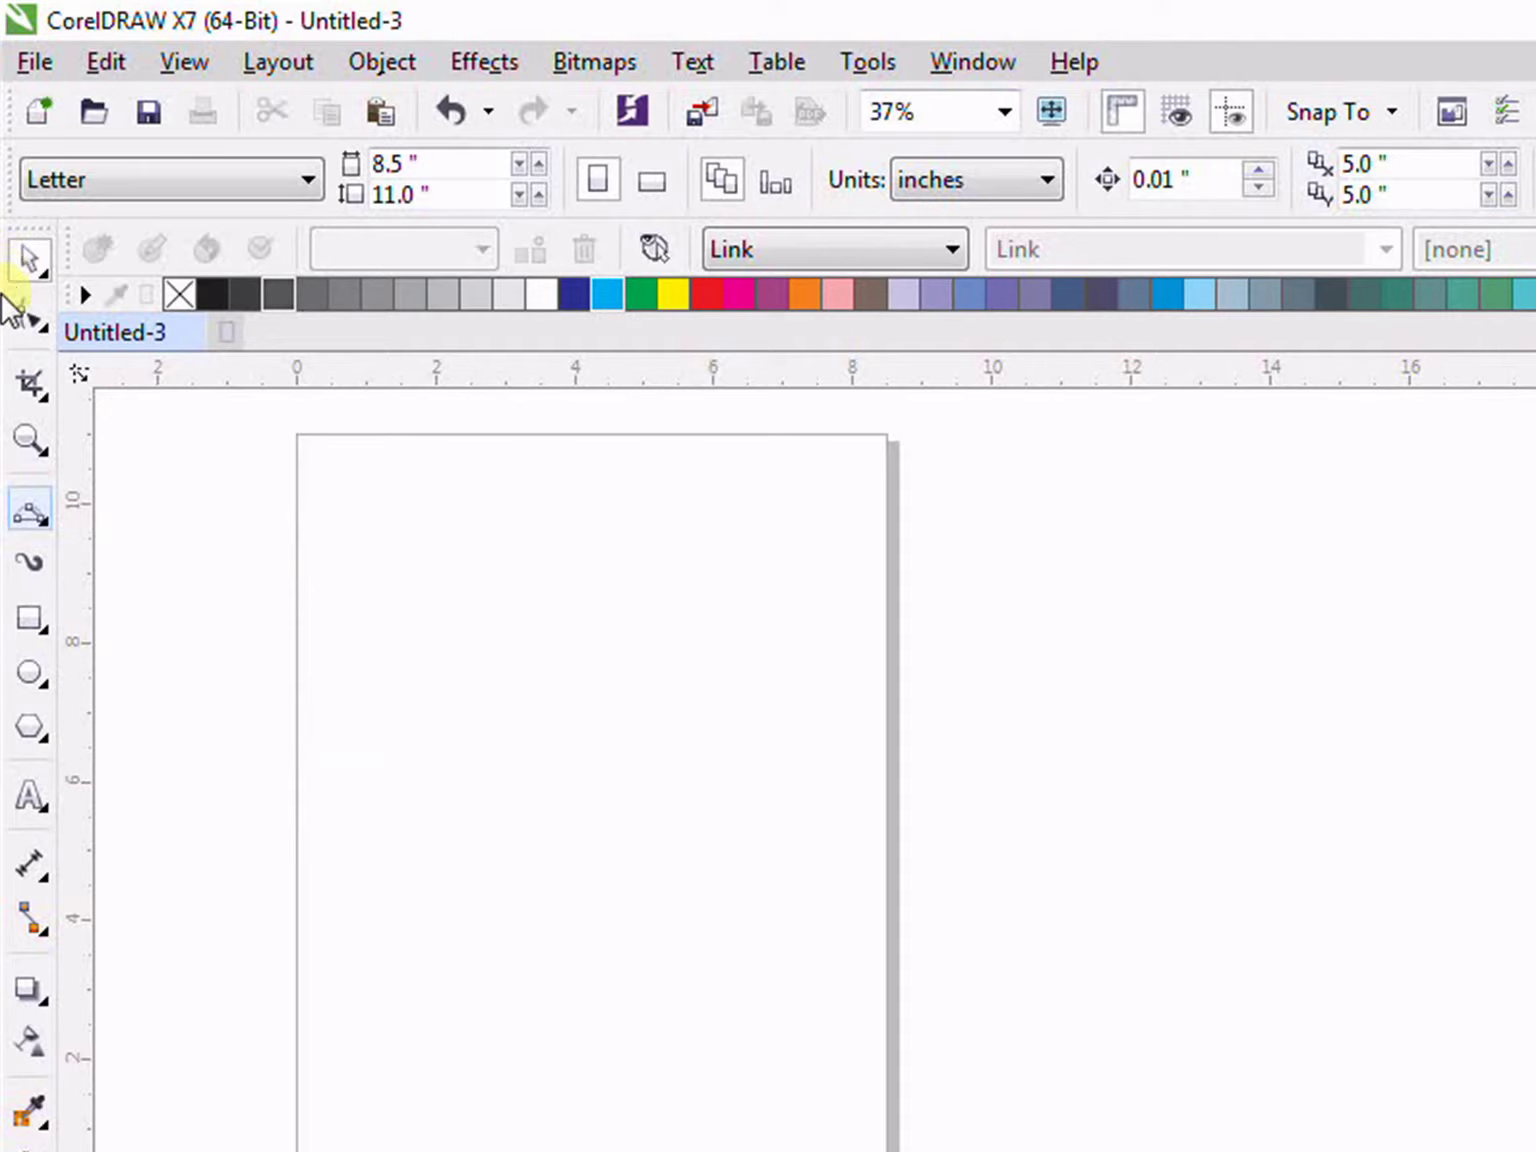
click(15, 509)
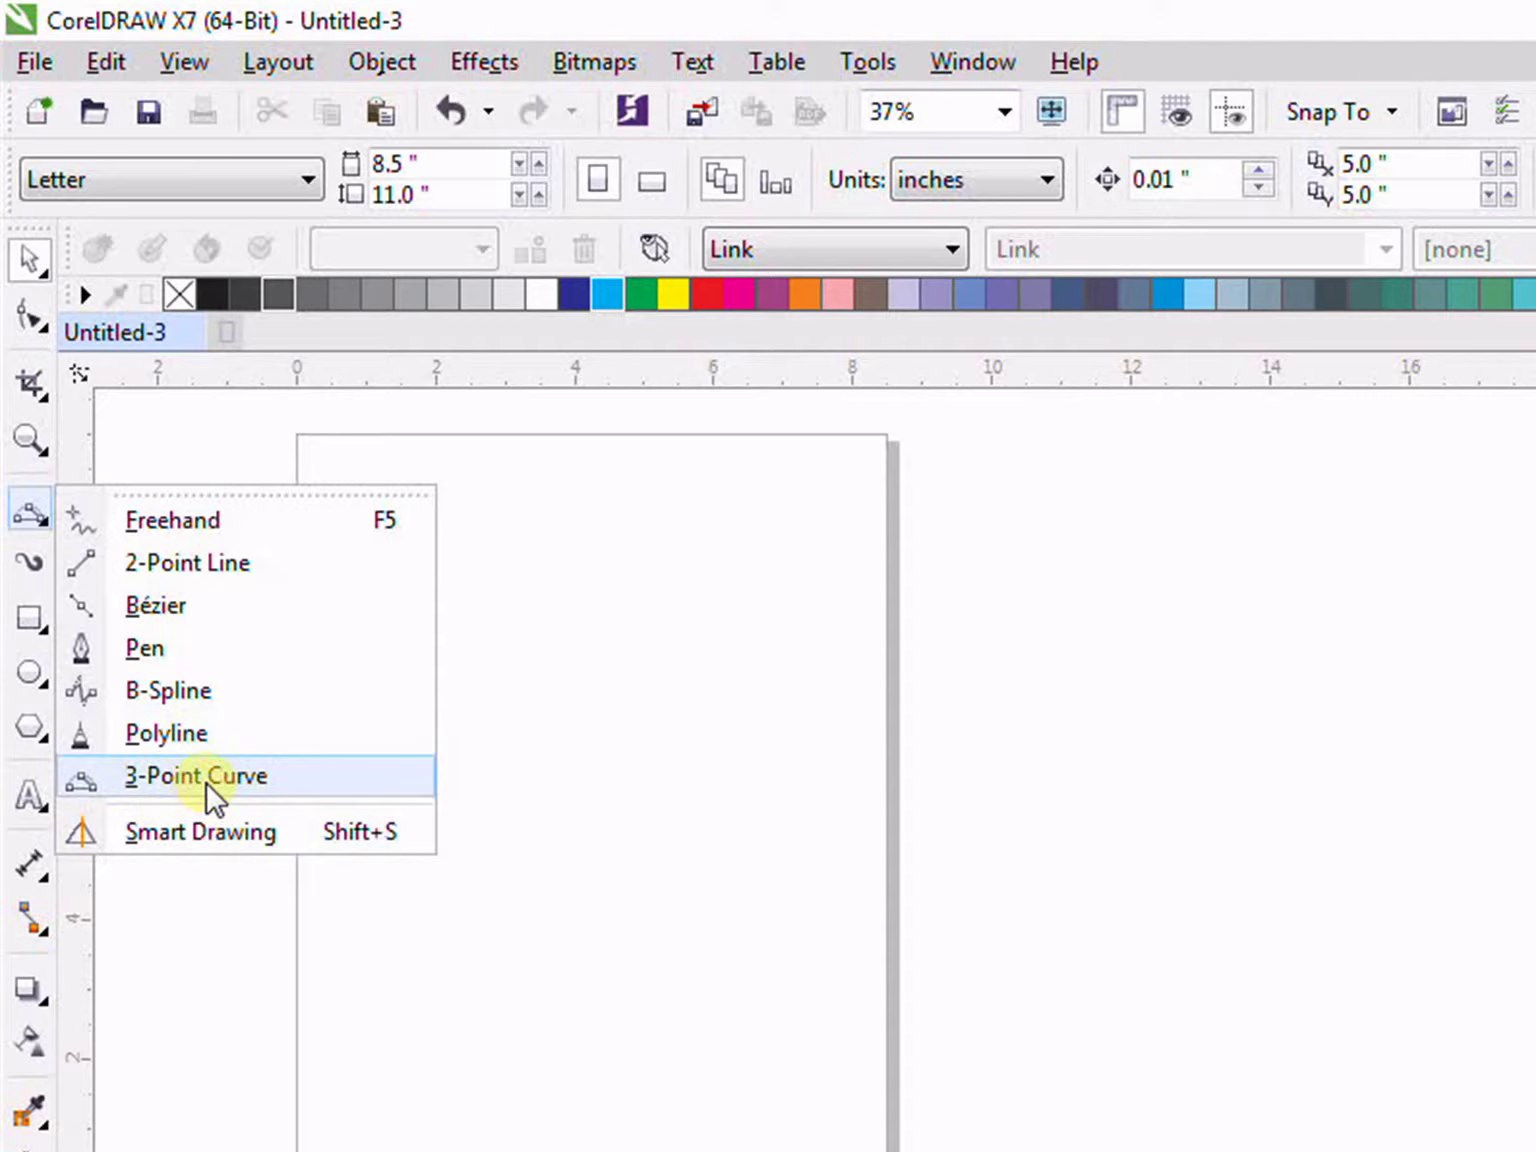
click(211, 780)
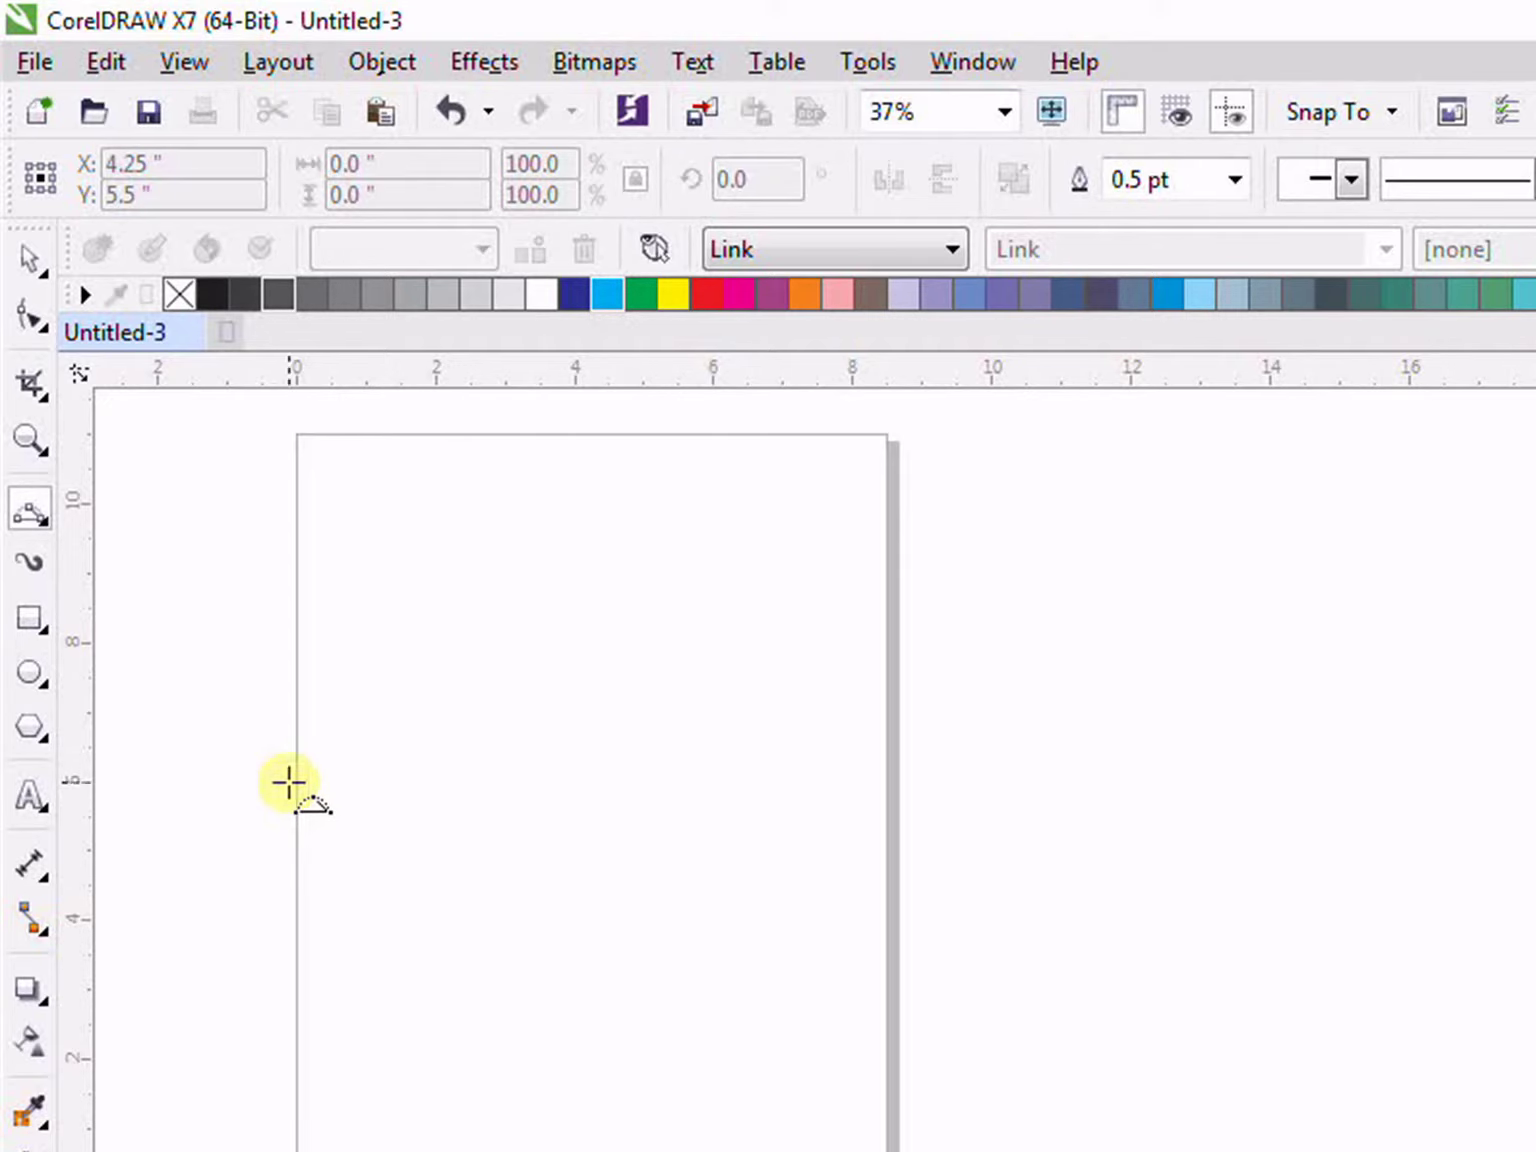
Step: Draw a deep lower 3-point curve and a shallow upper curve between the same ends, forming a bowl
mouse_move(440, 740)
mouse_down()
mouse_move(369, 789)
mouse_move(482, 791)
mouse_move(716, 889)
mouse_up()
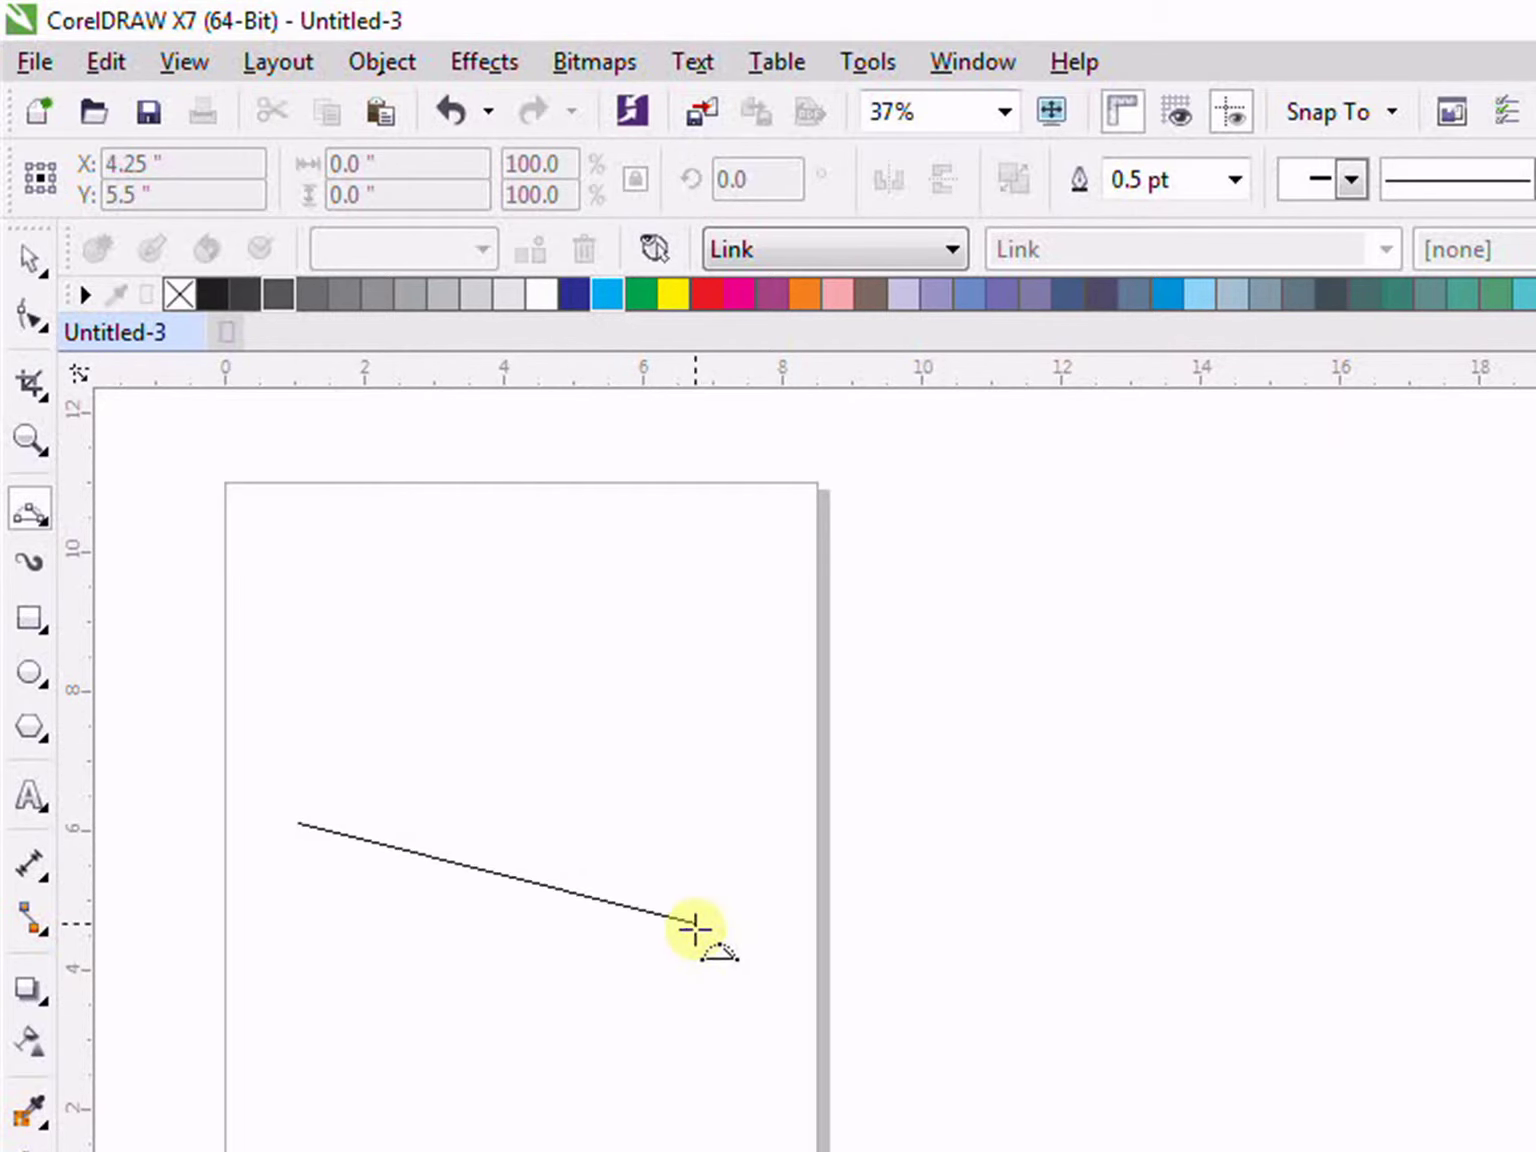
mouse_move(715, 889)
mouse_down()
mouse_move(809, 812)
mouse_move(754, 823)
mouse_move(801, 822)
mouse_move(744, 894)
mouse_move(548, 960)
mouse_move(315, 920)
mouse_move(531, 928)
mouse_move(734, 851)
mouse_move(656, 901)
mouse_move(466, 929)
mouse_move(309, 899)
mouse_move(519, 922)
mouse_move(772, 885)
mouse_move(617, 936)
mouse_move(388, 919)
mouse_move(339, 884)
mouse_move(565, 899)
mouse_move(731, 864)
mouse_move(744, 885)
mouse_move(476, 1040)
mouse_move(299, 1056)
mouse_move(652, 1019)
mouse_move(744, 936)
mouse_move(474, 1058)
mouse_move(305, 1021)
mouse_move(480, 1059)
mouse_move(672, 976)
mouse_move(649, 1010)
mouse_move(515, 1097)
mouse_move(452, 1118)
mouse_move(502, 997)
mouse_move(463, 992)
mouse_move(604, 1021)
mouse_move(689, 977)
mouse_move(544, 1054)
mouse_move(295, 950)
mouse_move(347, 994)
mouse_move(548, 1067)
mouse_move(612, 1054)
mouse_move(532, 1069)
mouse_move(532, 1014)
mouse_up()
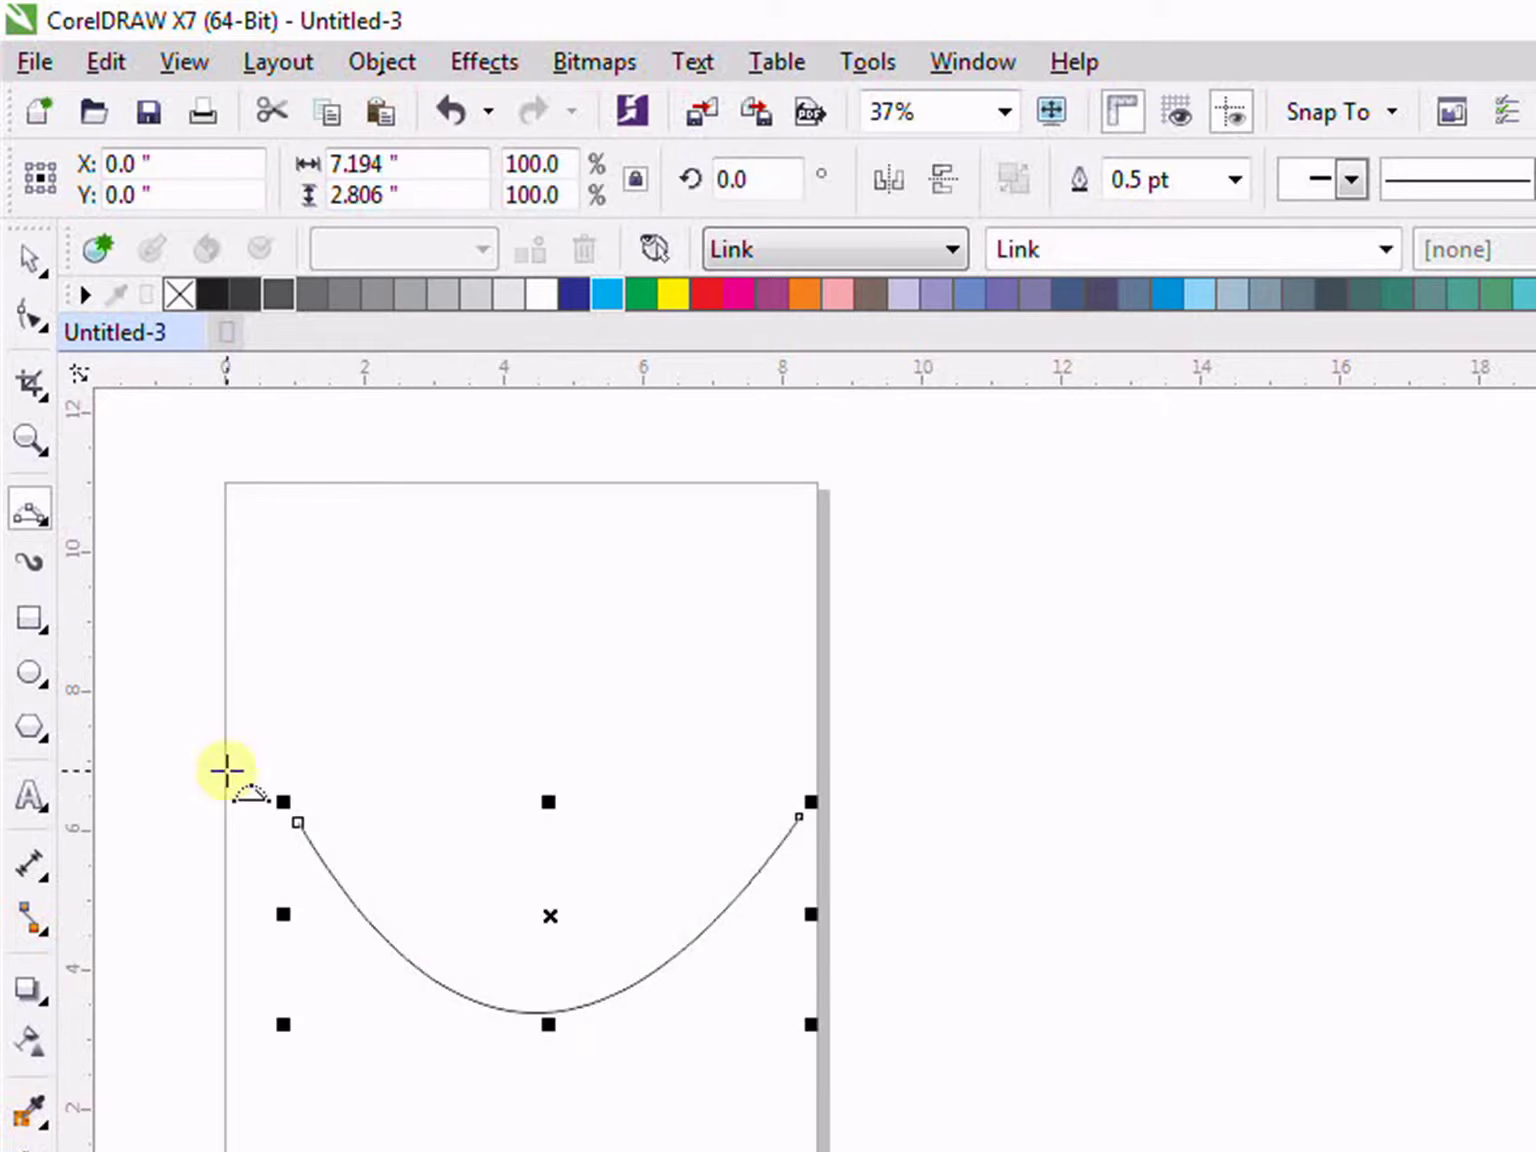
drag(297, 823, 403, 824)
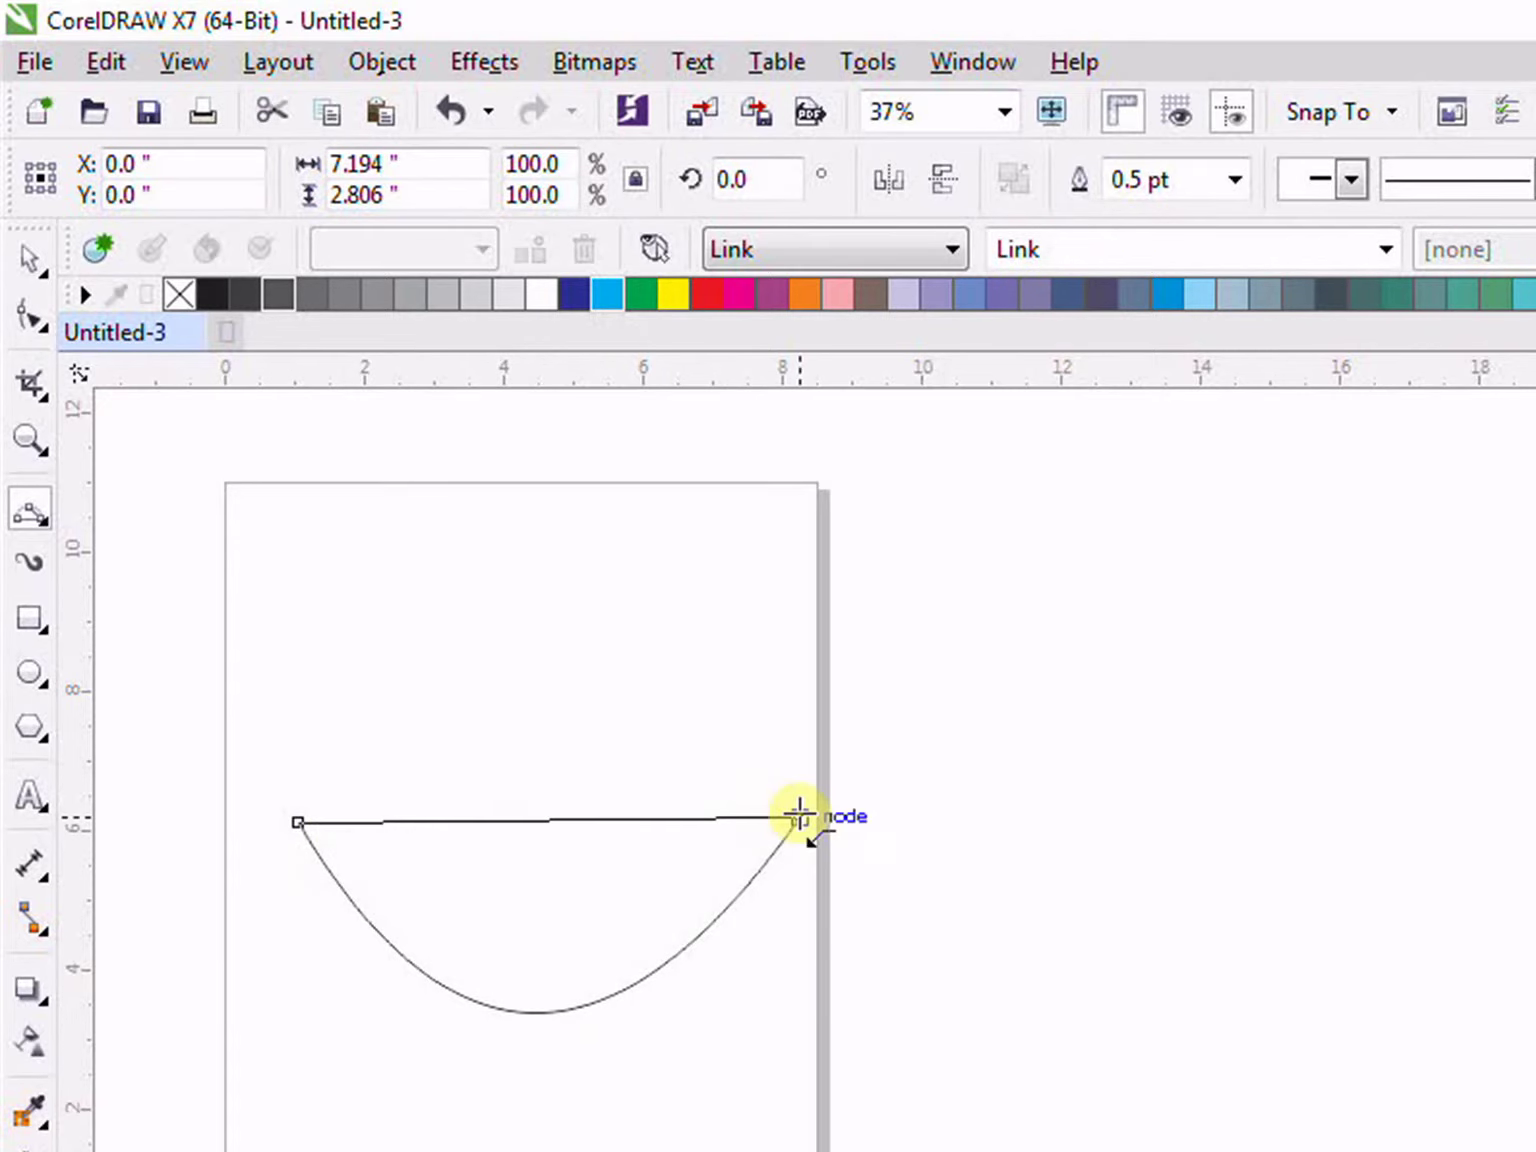
drag(800, 817, 799, 816)
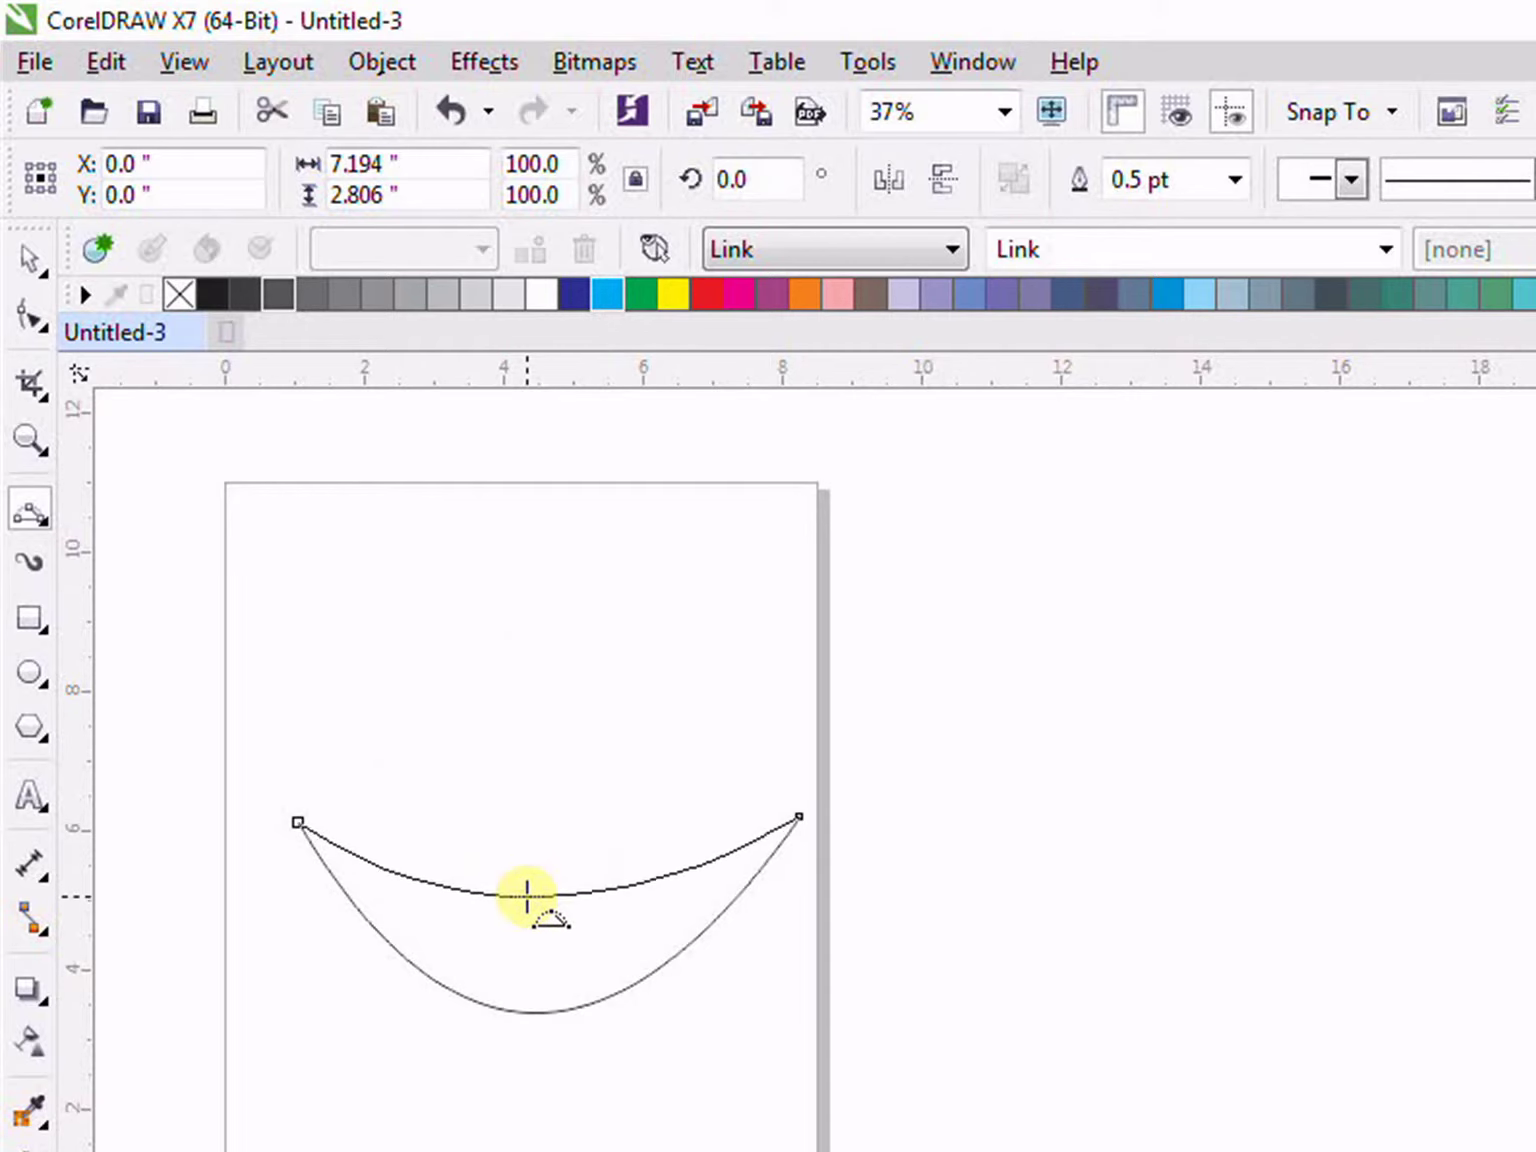
click(527, 866)
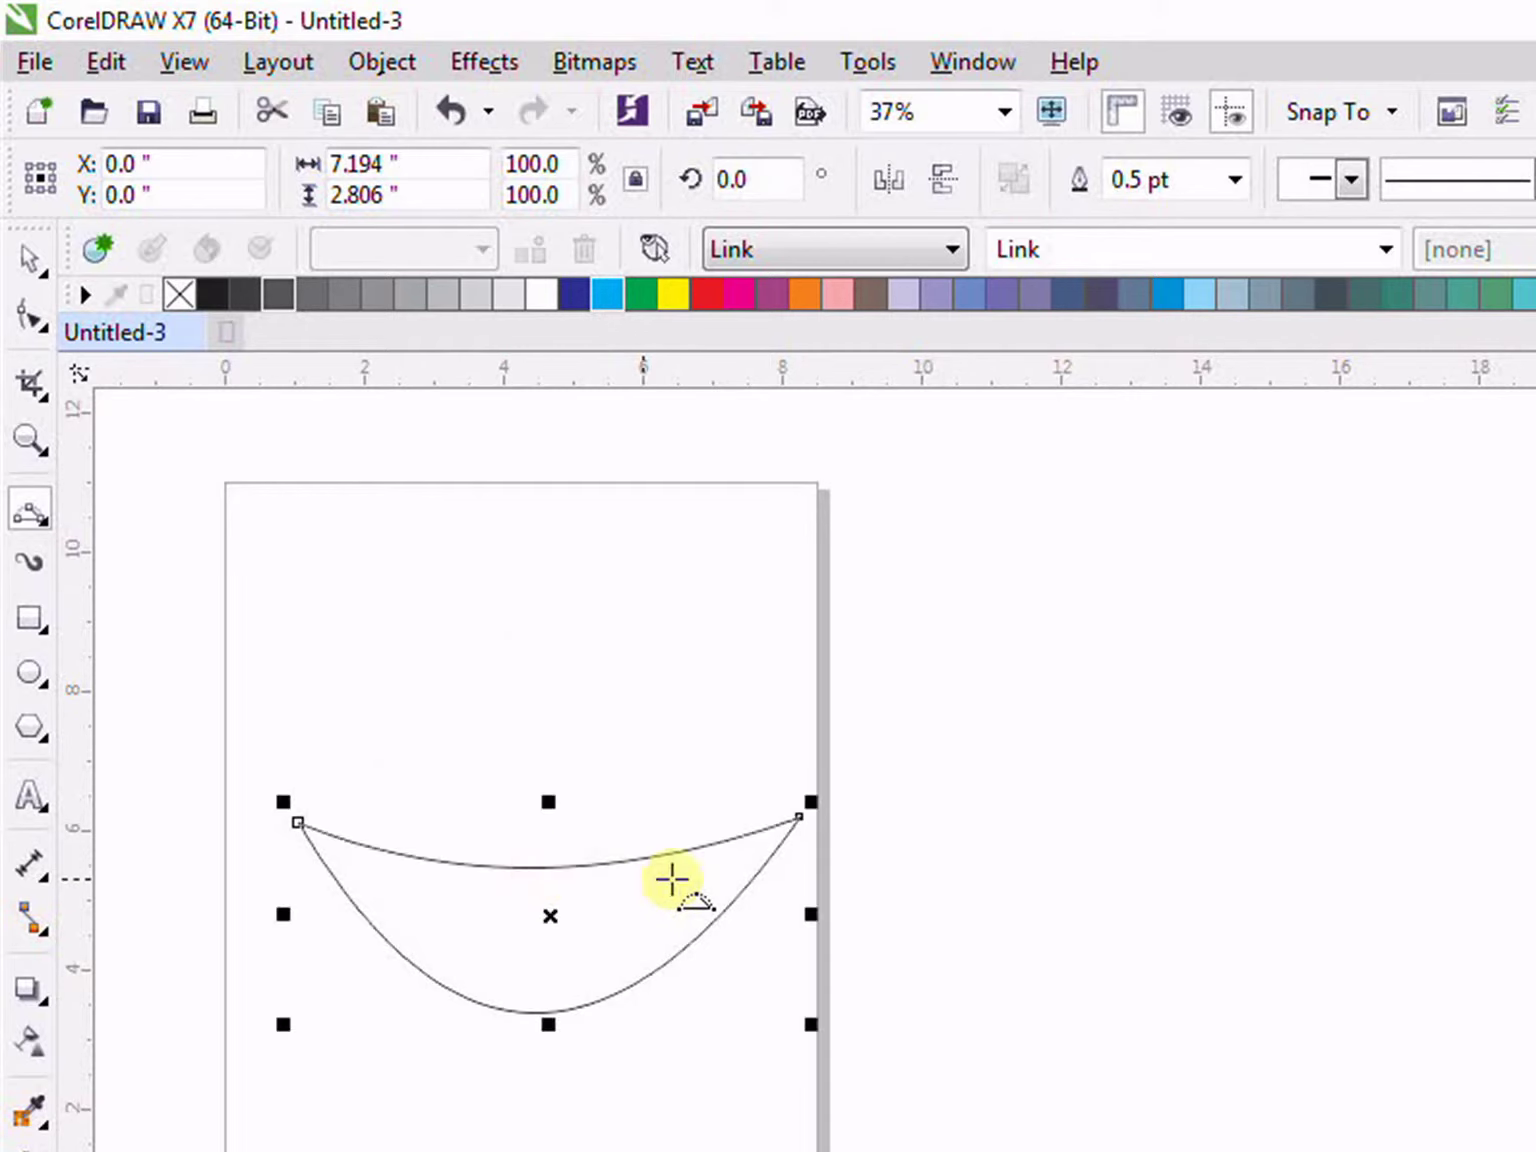
key(Escape)
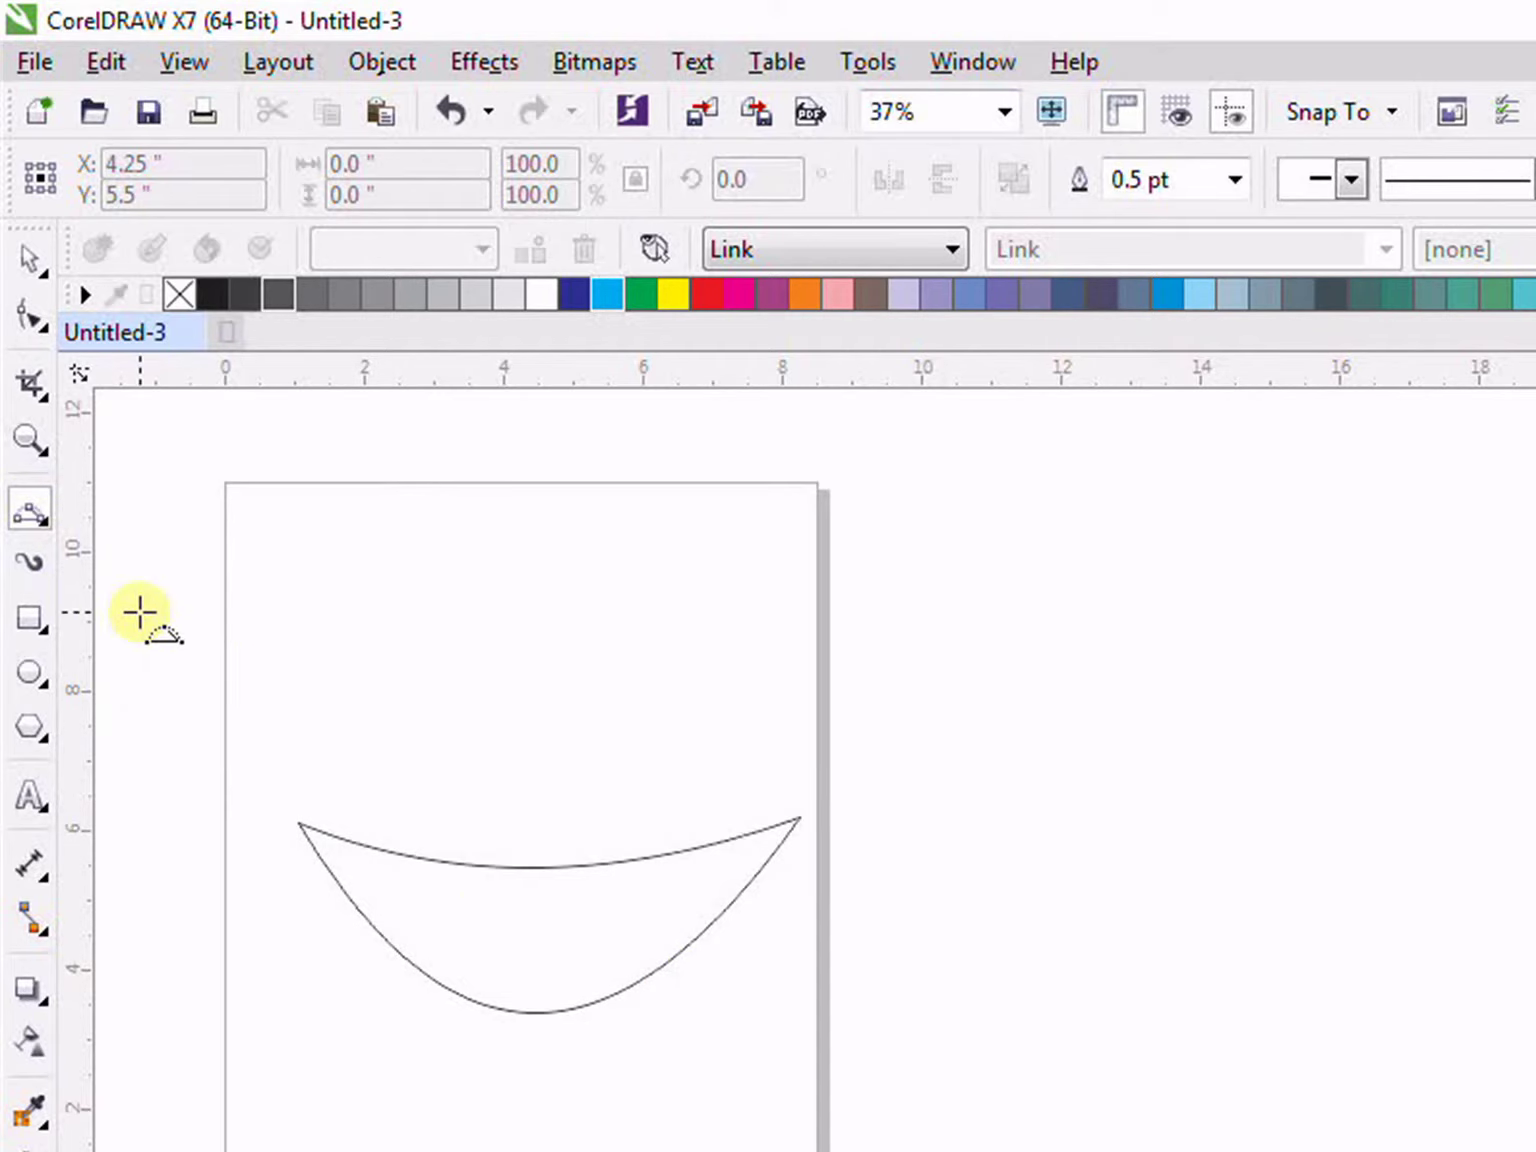
Step: Draw a gently sagging curve above the bowl and set its outline to 36 pt
drag(302, 661, 755, 662)
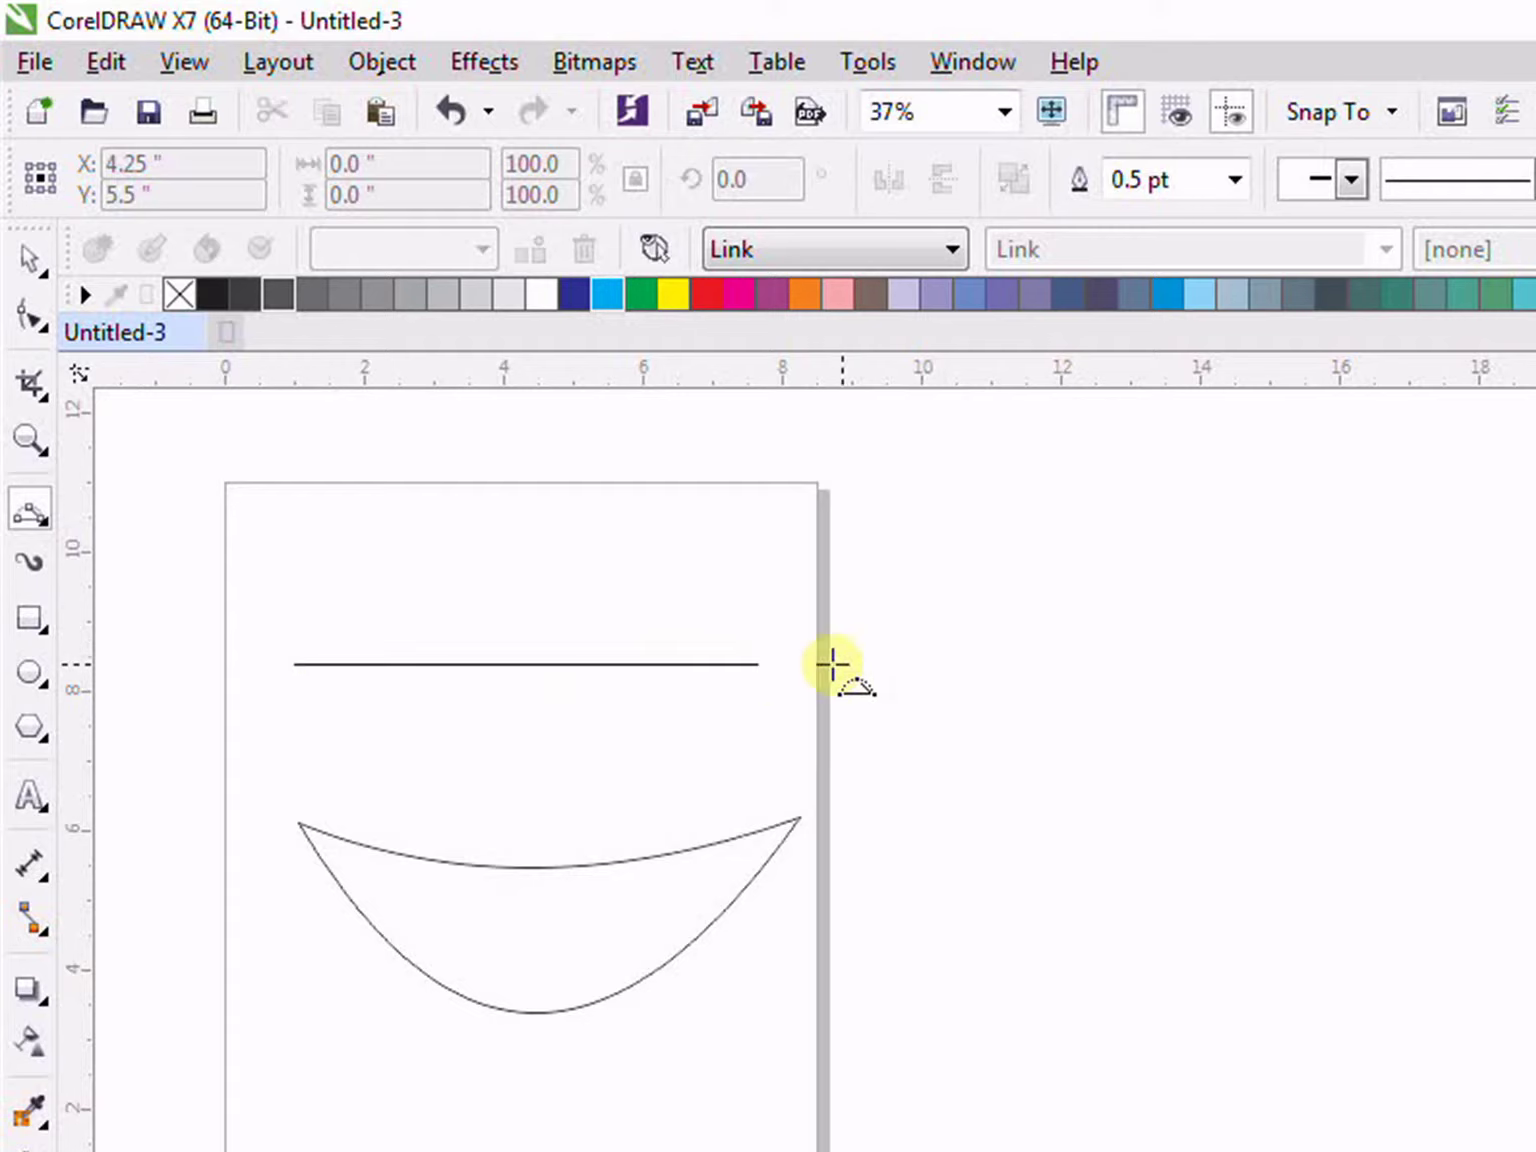
click(532, 682)
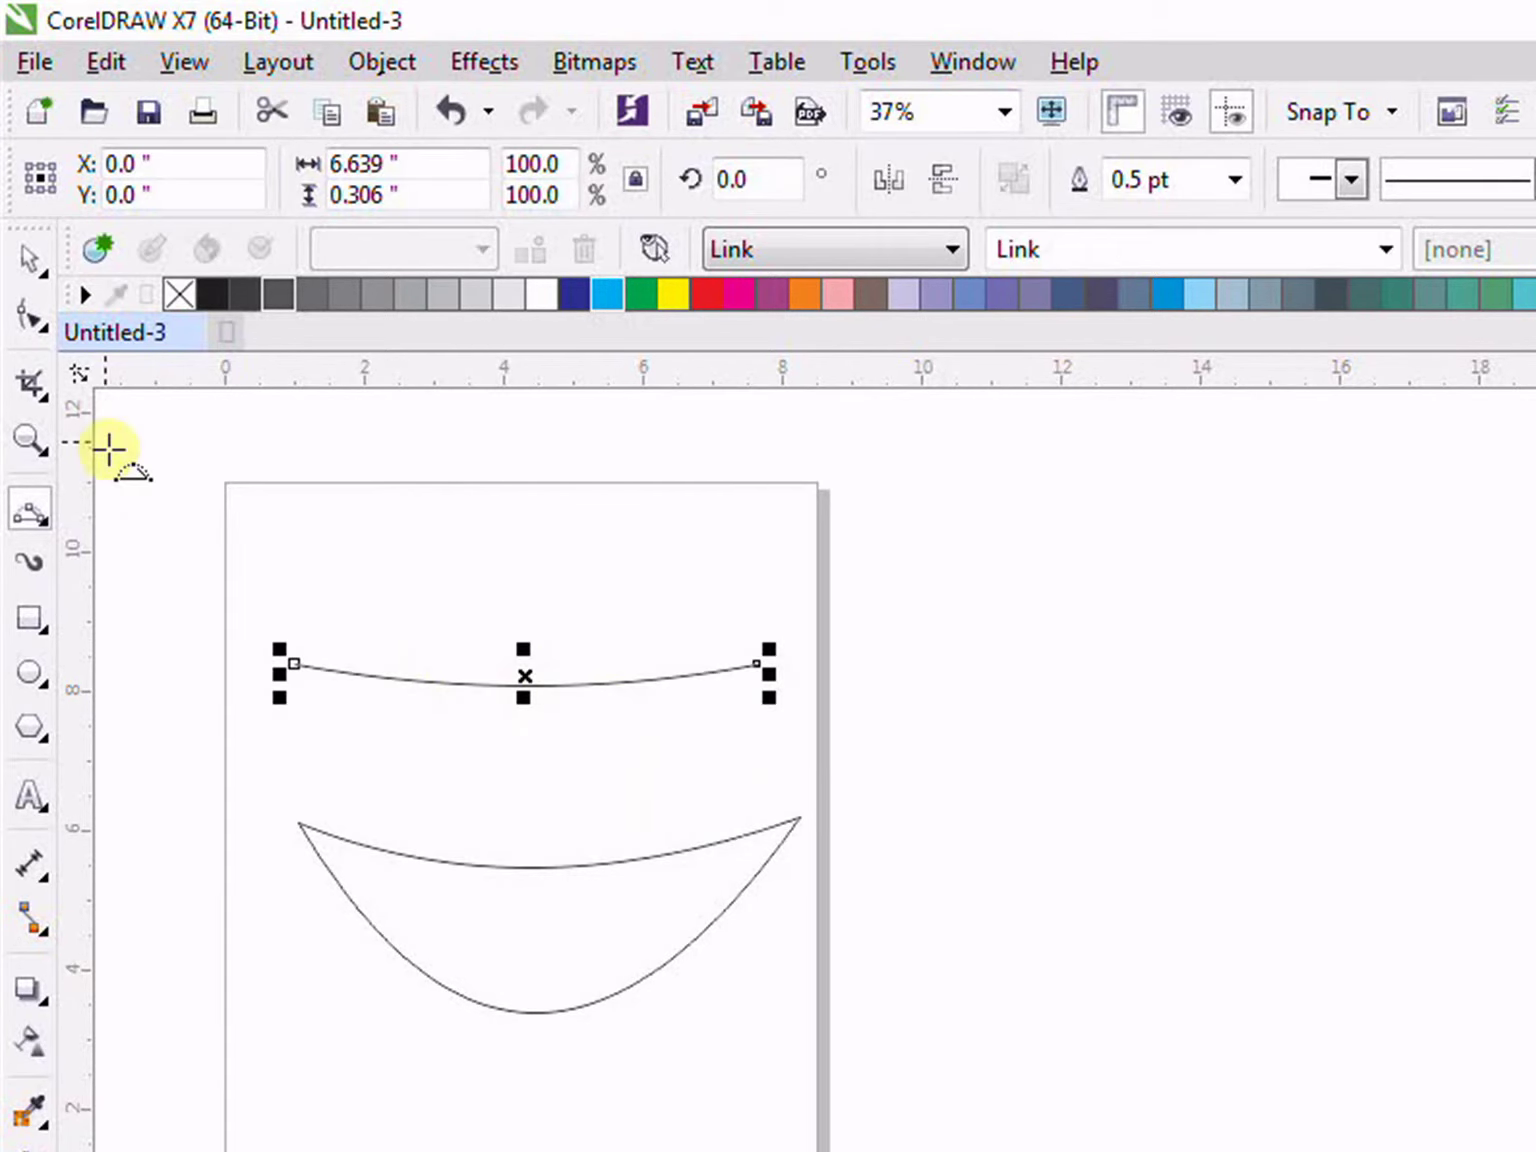
click(43, 324)
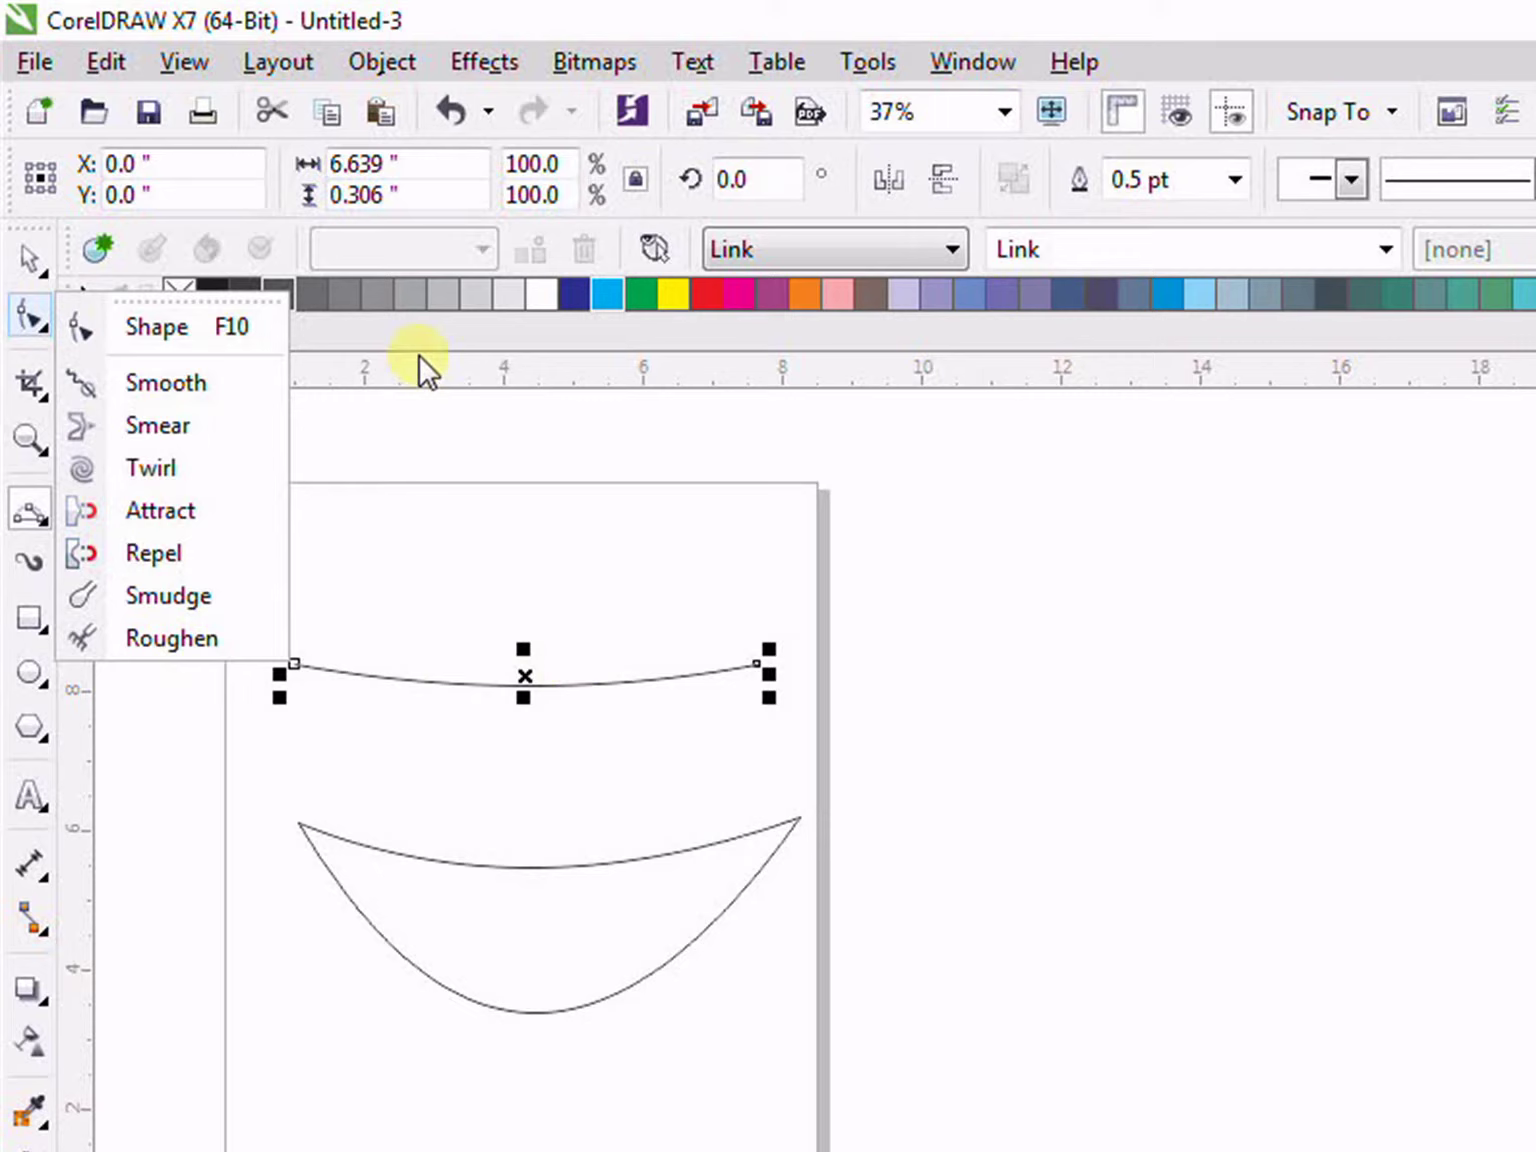
click(1236, 180)
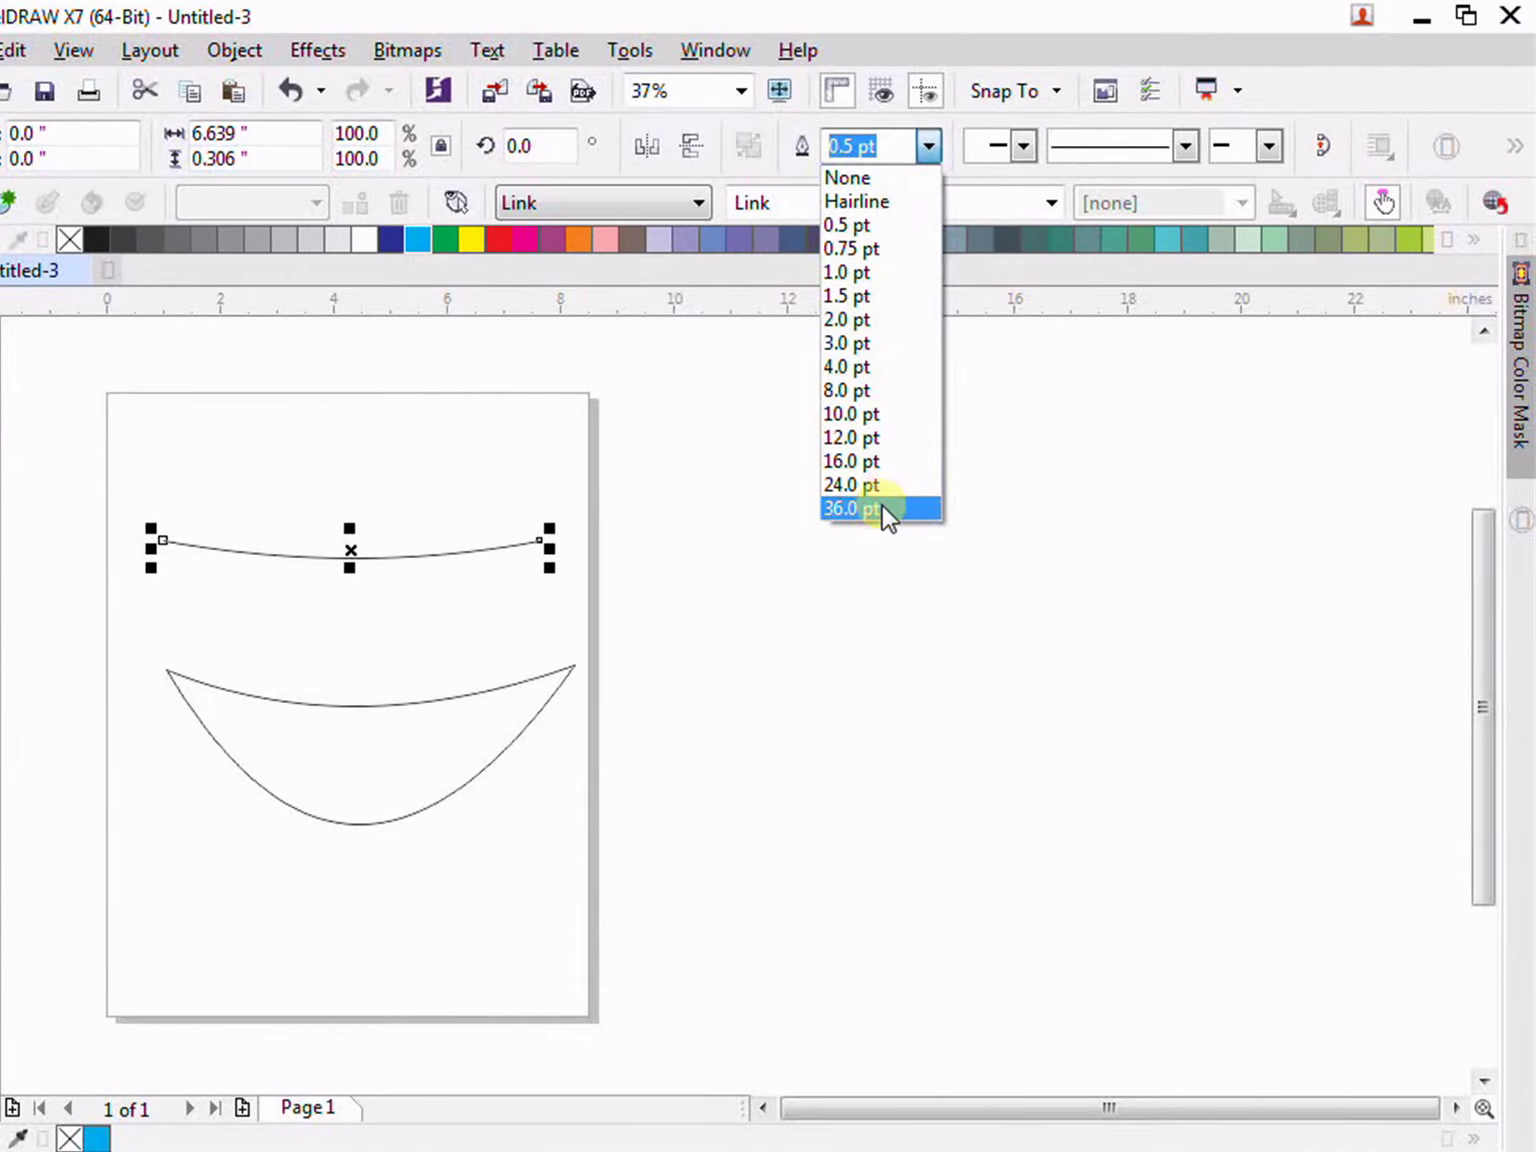
click(885, 514)
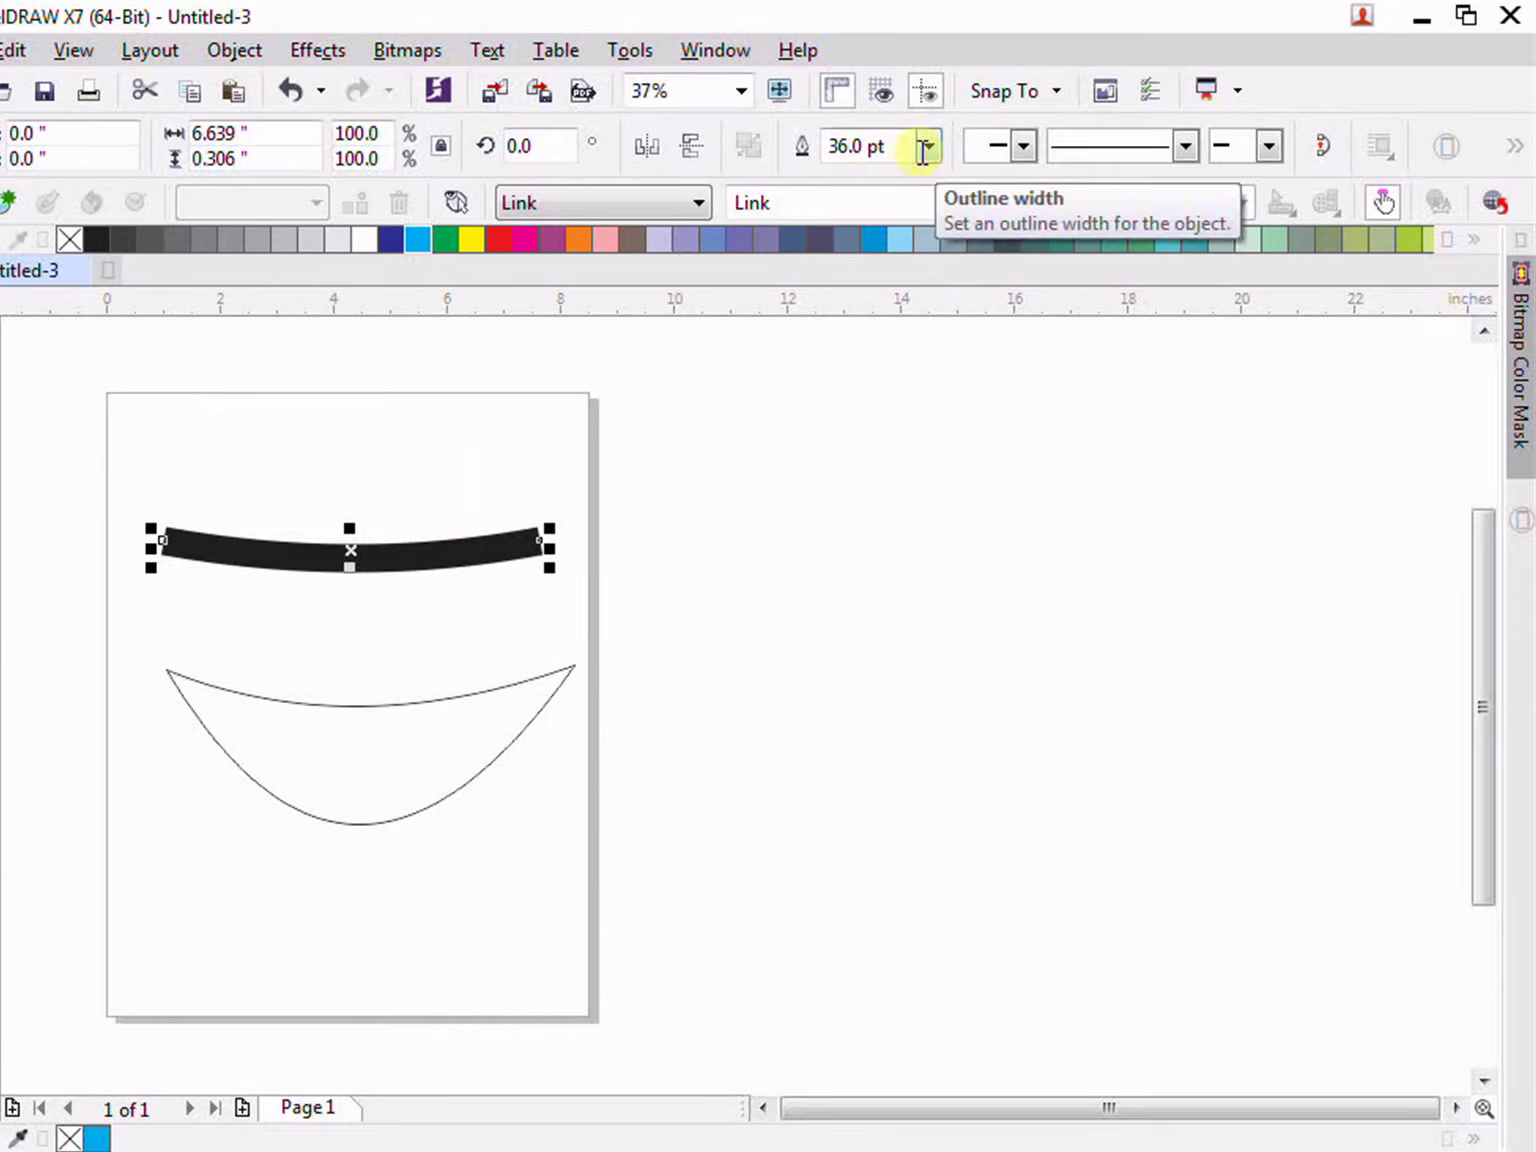
Step: Try start and end arrowheads with a dotted line style, then undo back to a plain 0.5 pt outline
click(1022, 147)
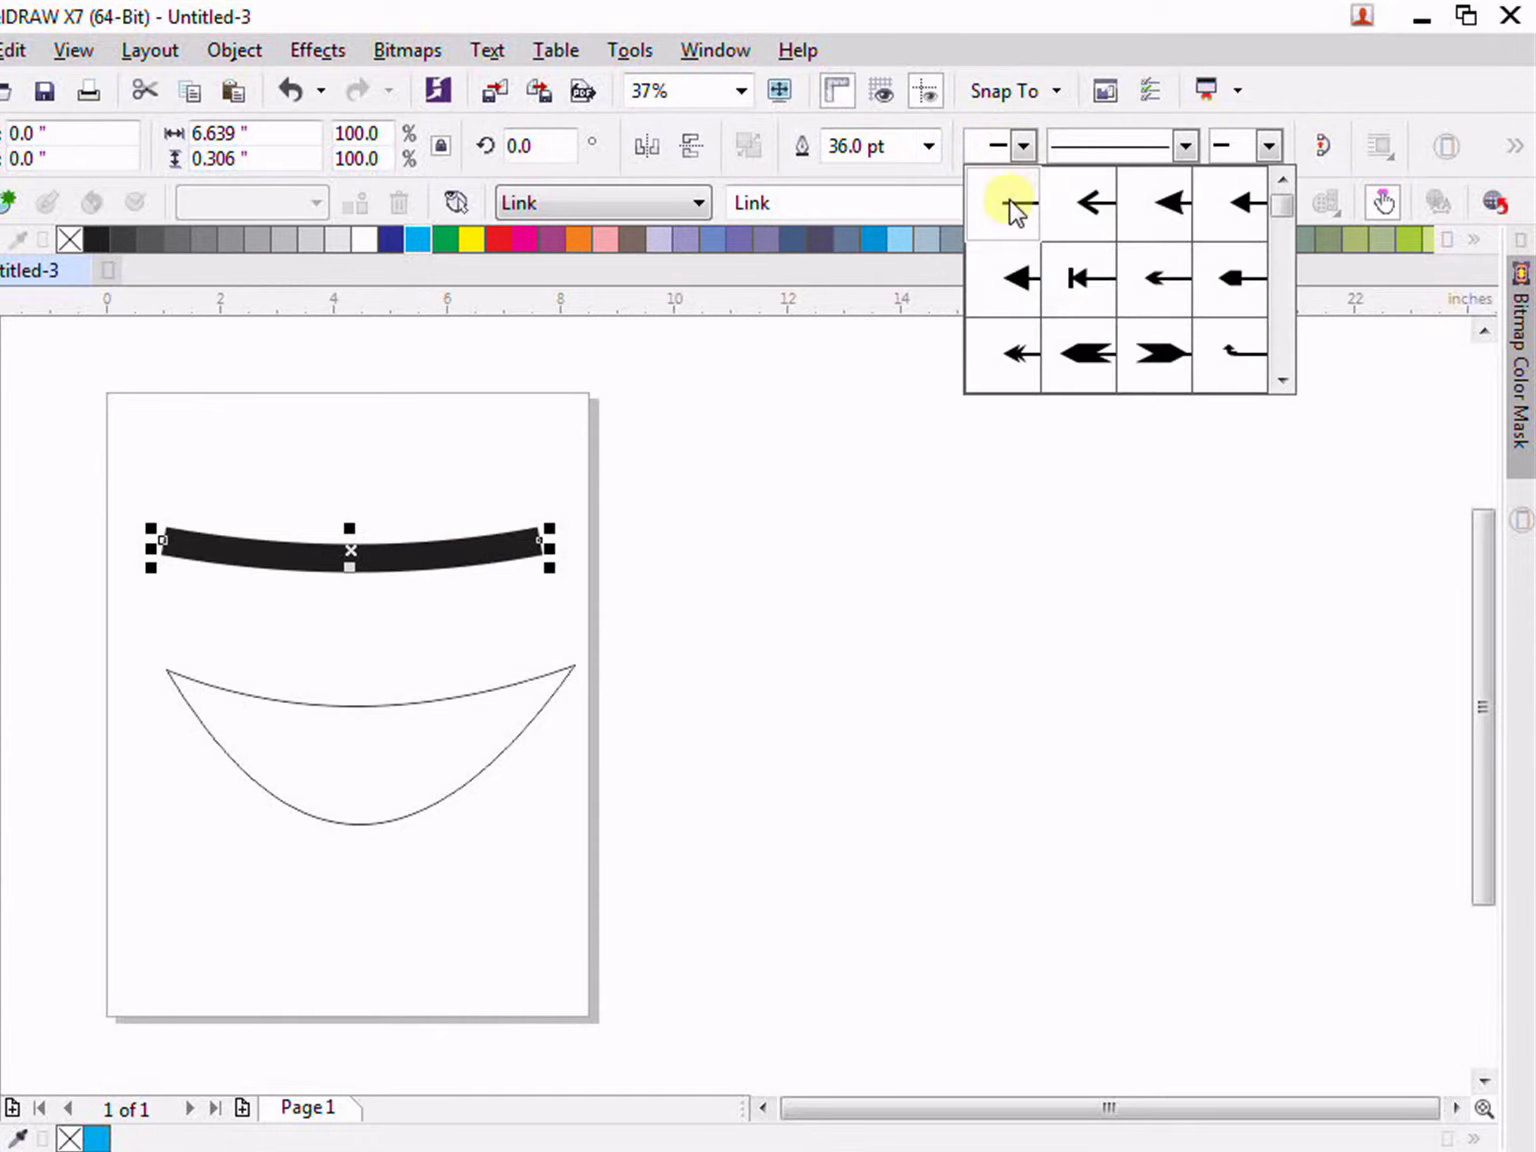
click(1003, 284)
click(1160, 147)
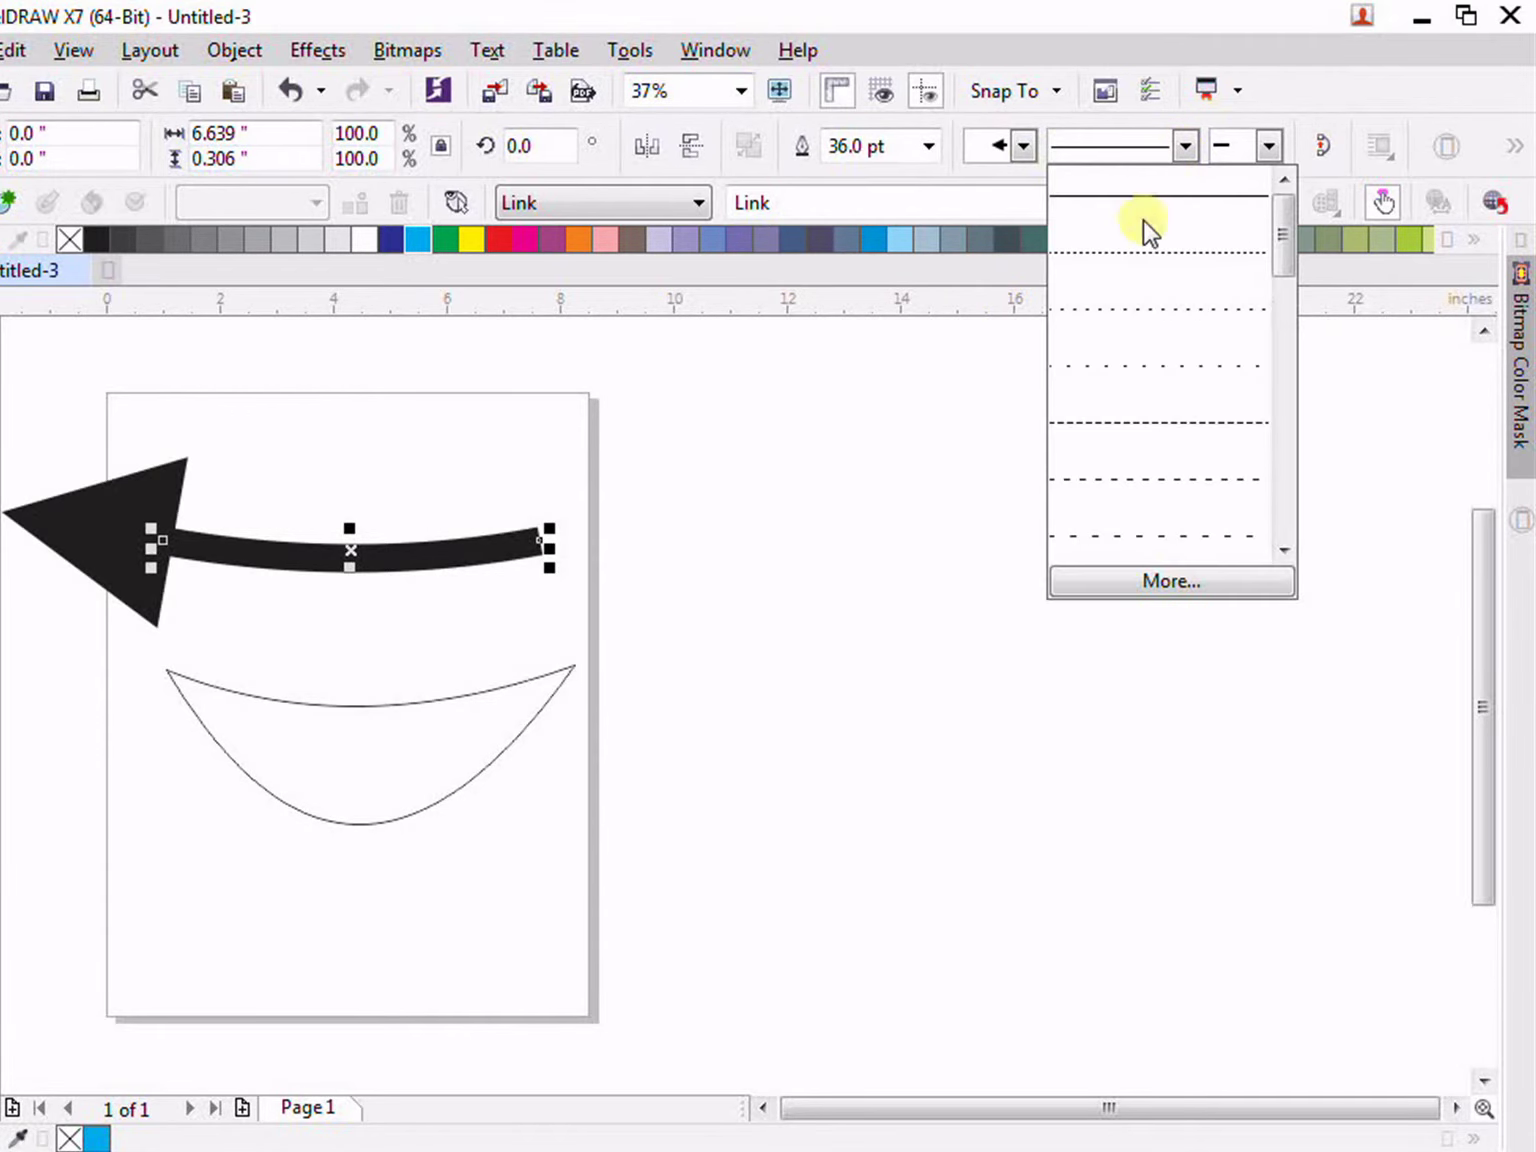
click(1131, 382)
click(1269, 146)
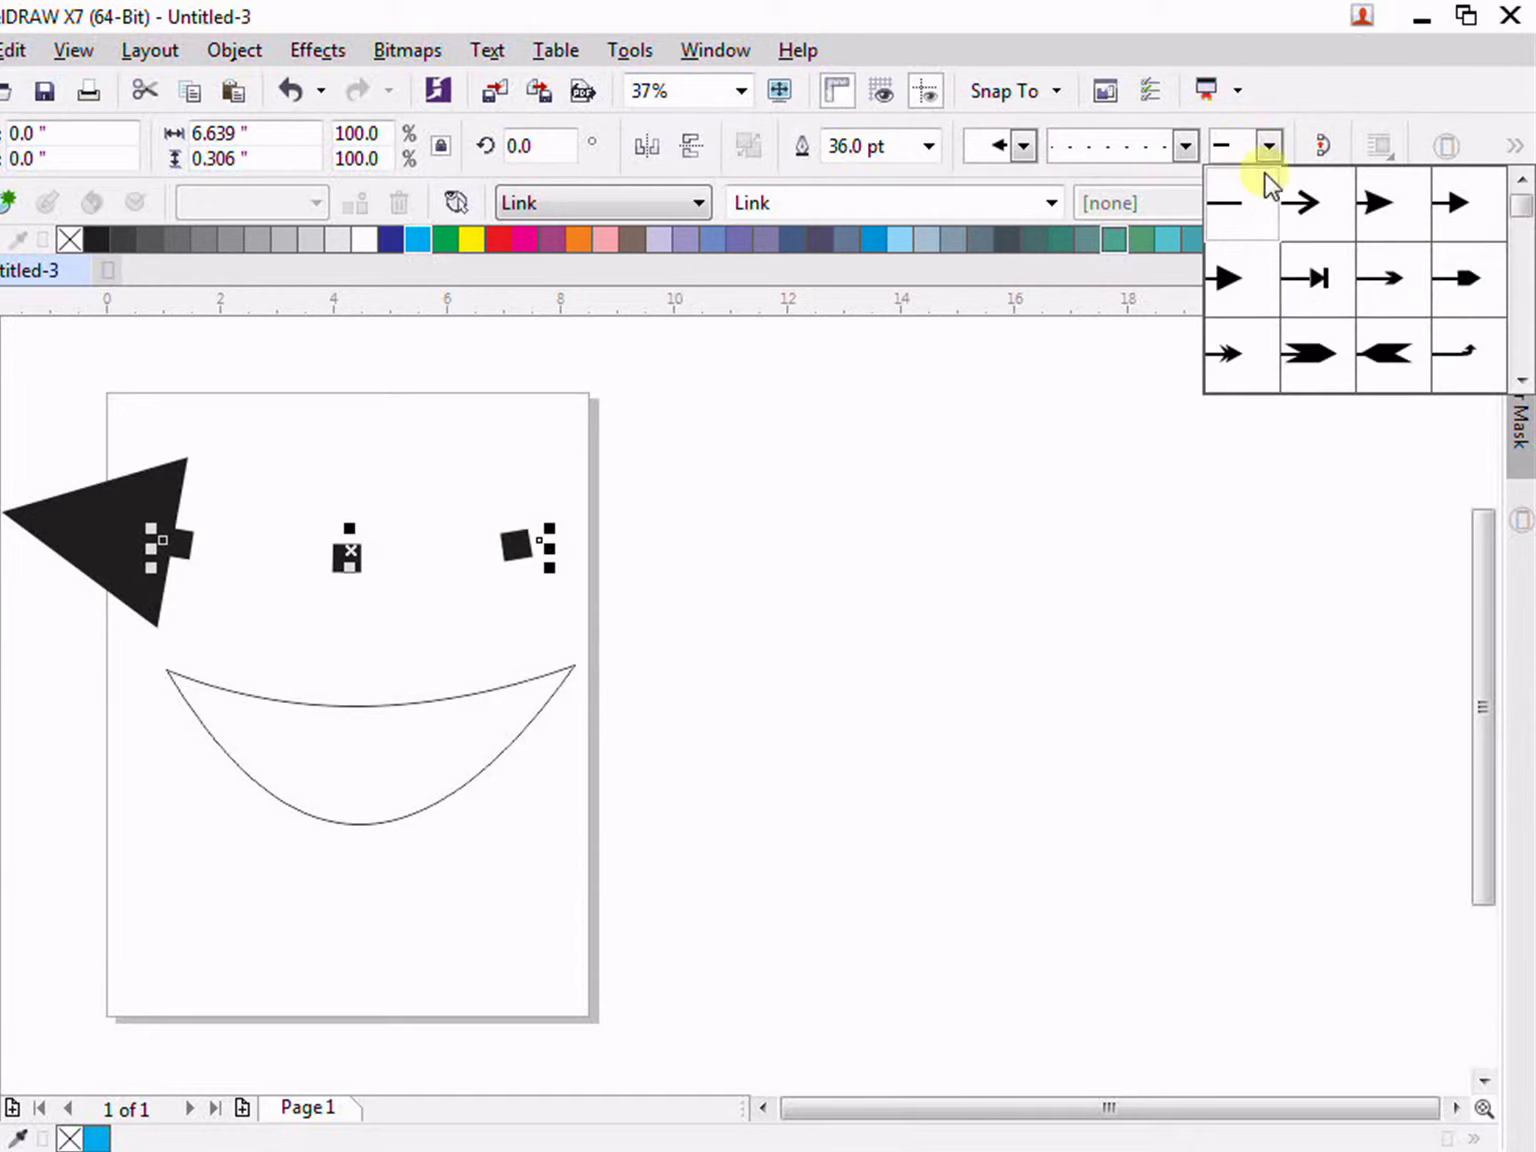
click(1308, 300)
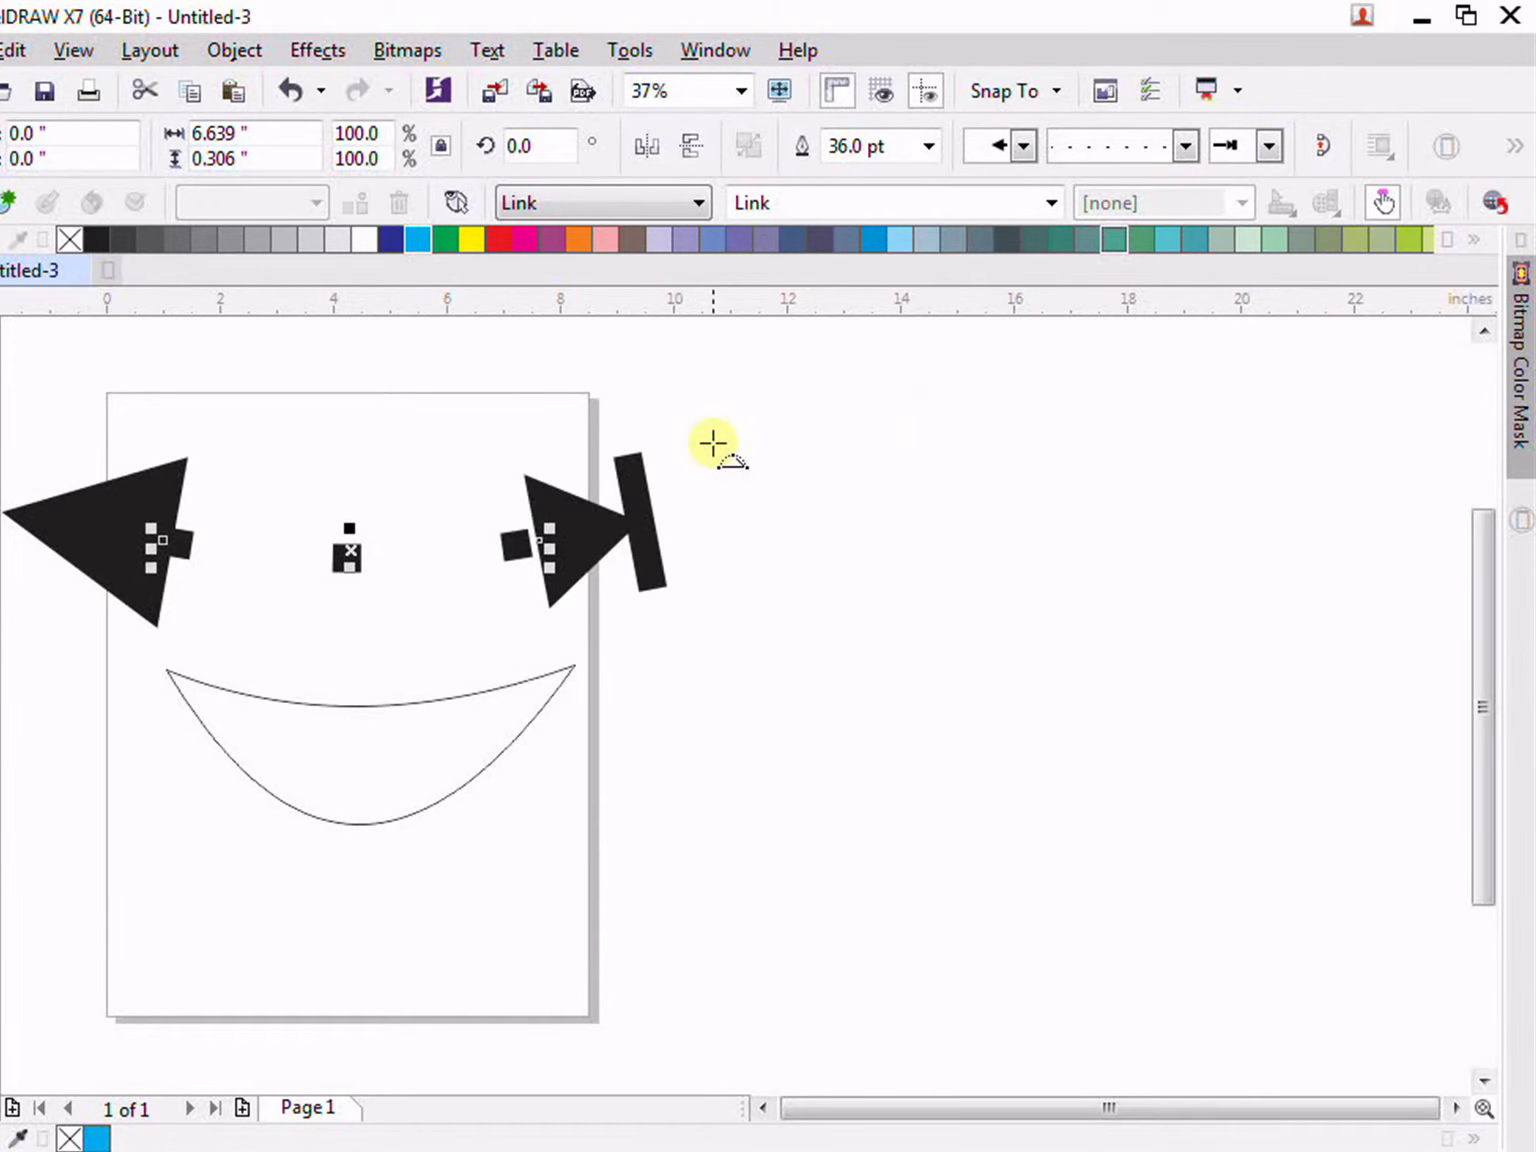
key(ctrl+z)
key(ctrl+z)
key(ctrl+z)
key(ctrl+z)
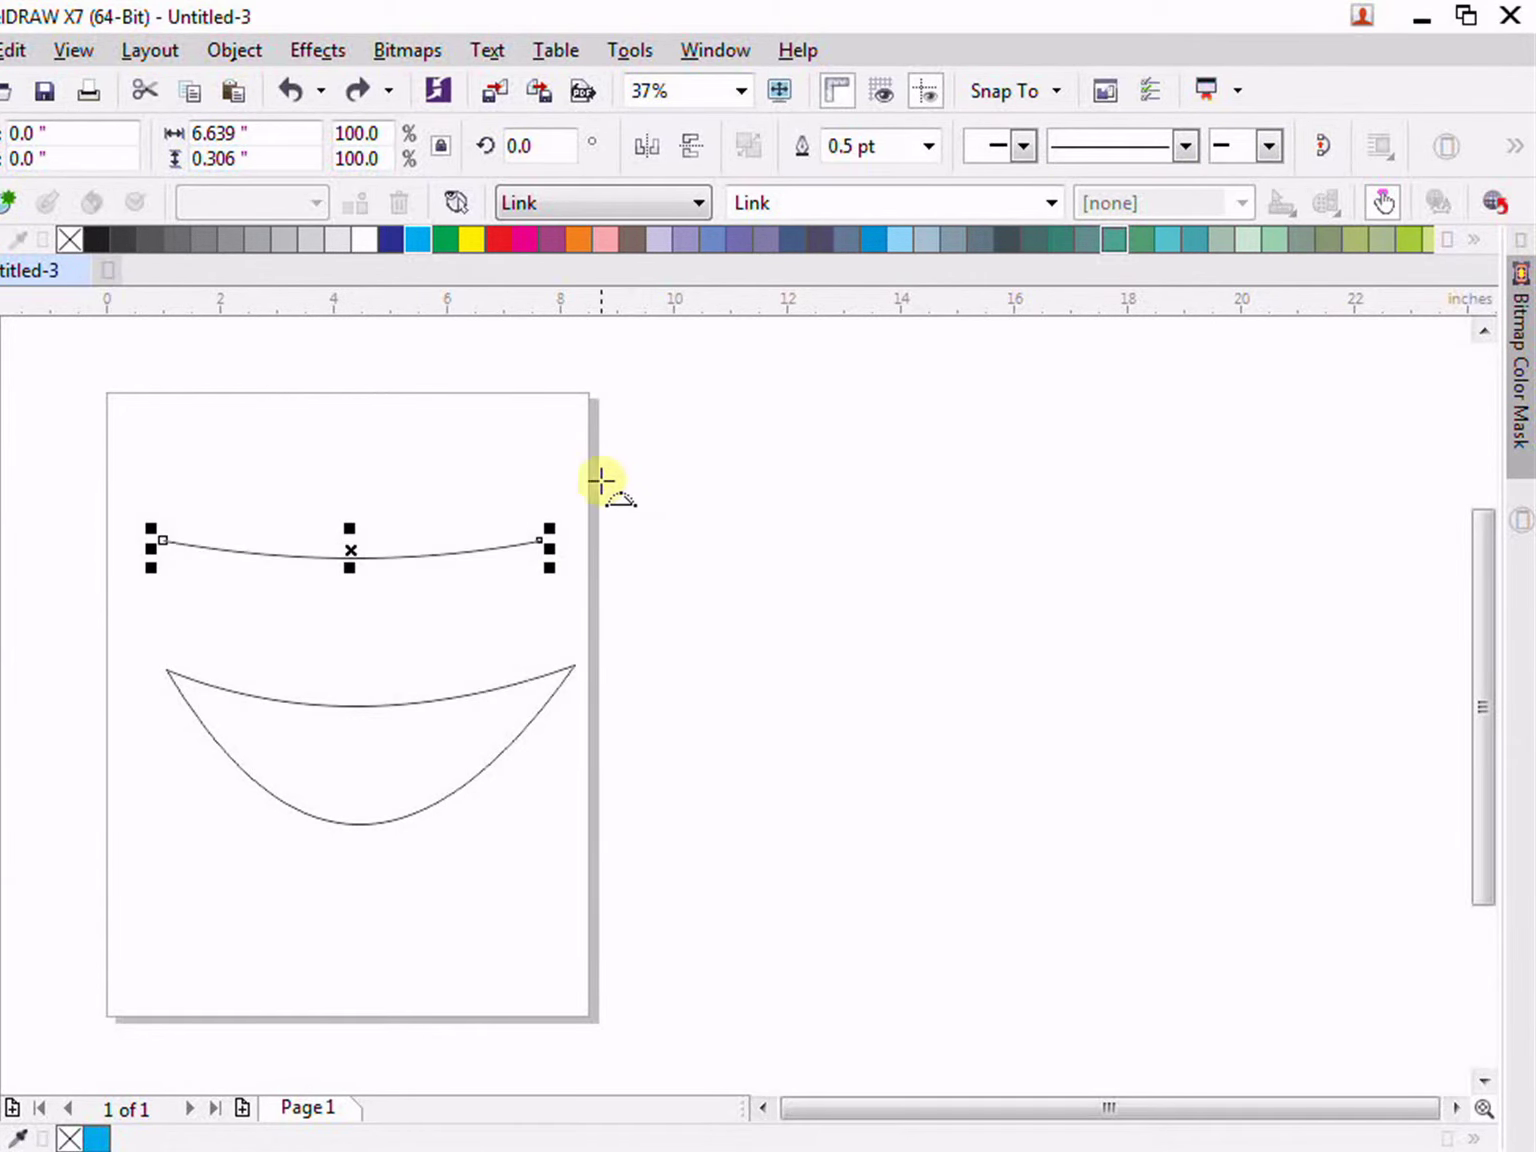
Step: Review the curve's position, size and scale values in the property bar
click(120, 125)
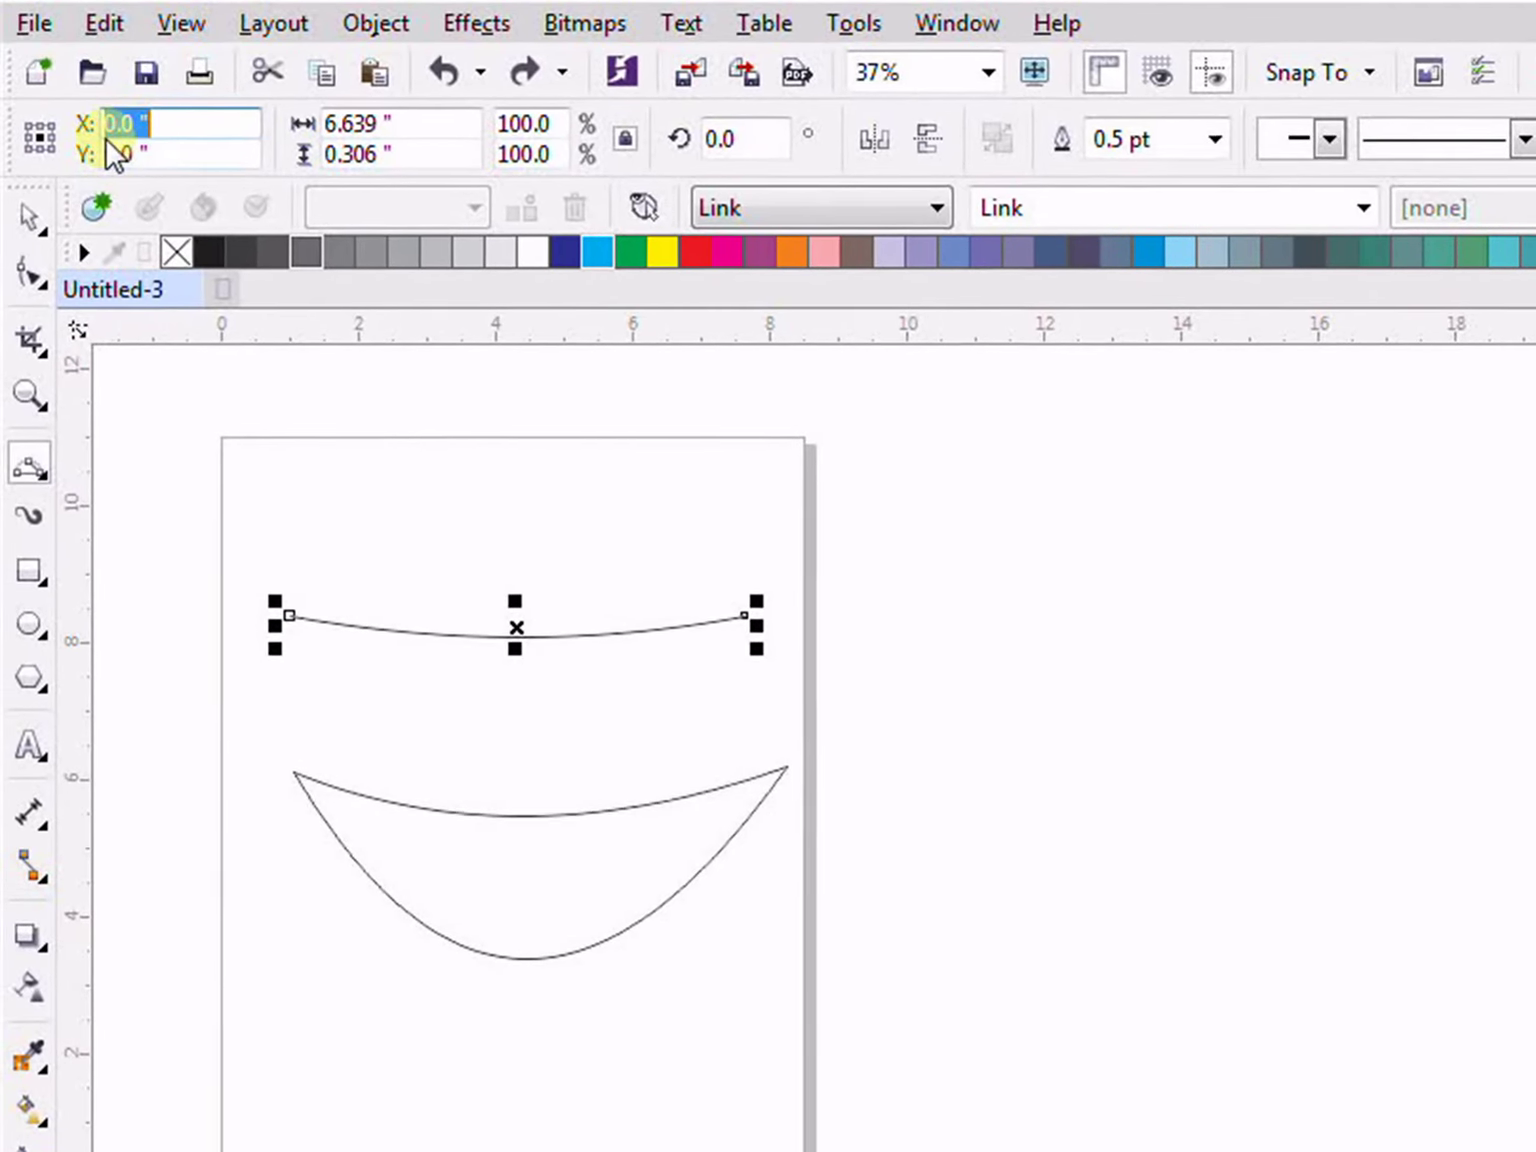
click(163, 154)
click(384, 153)
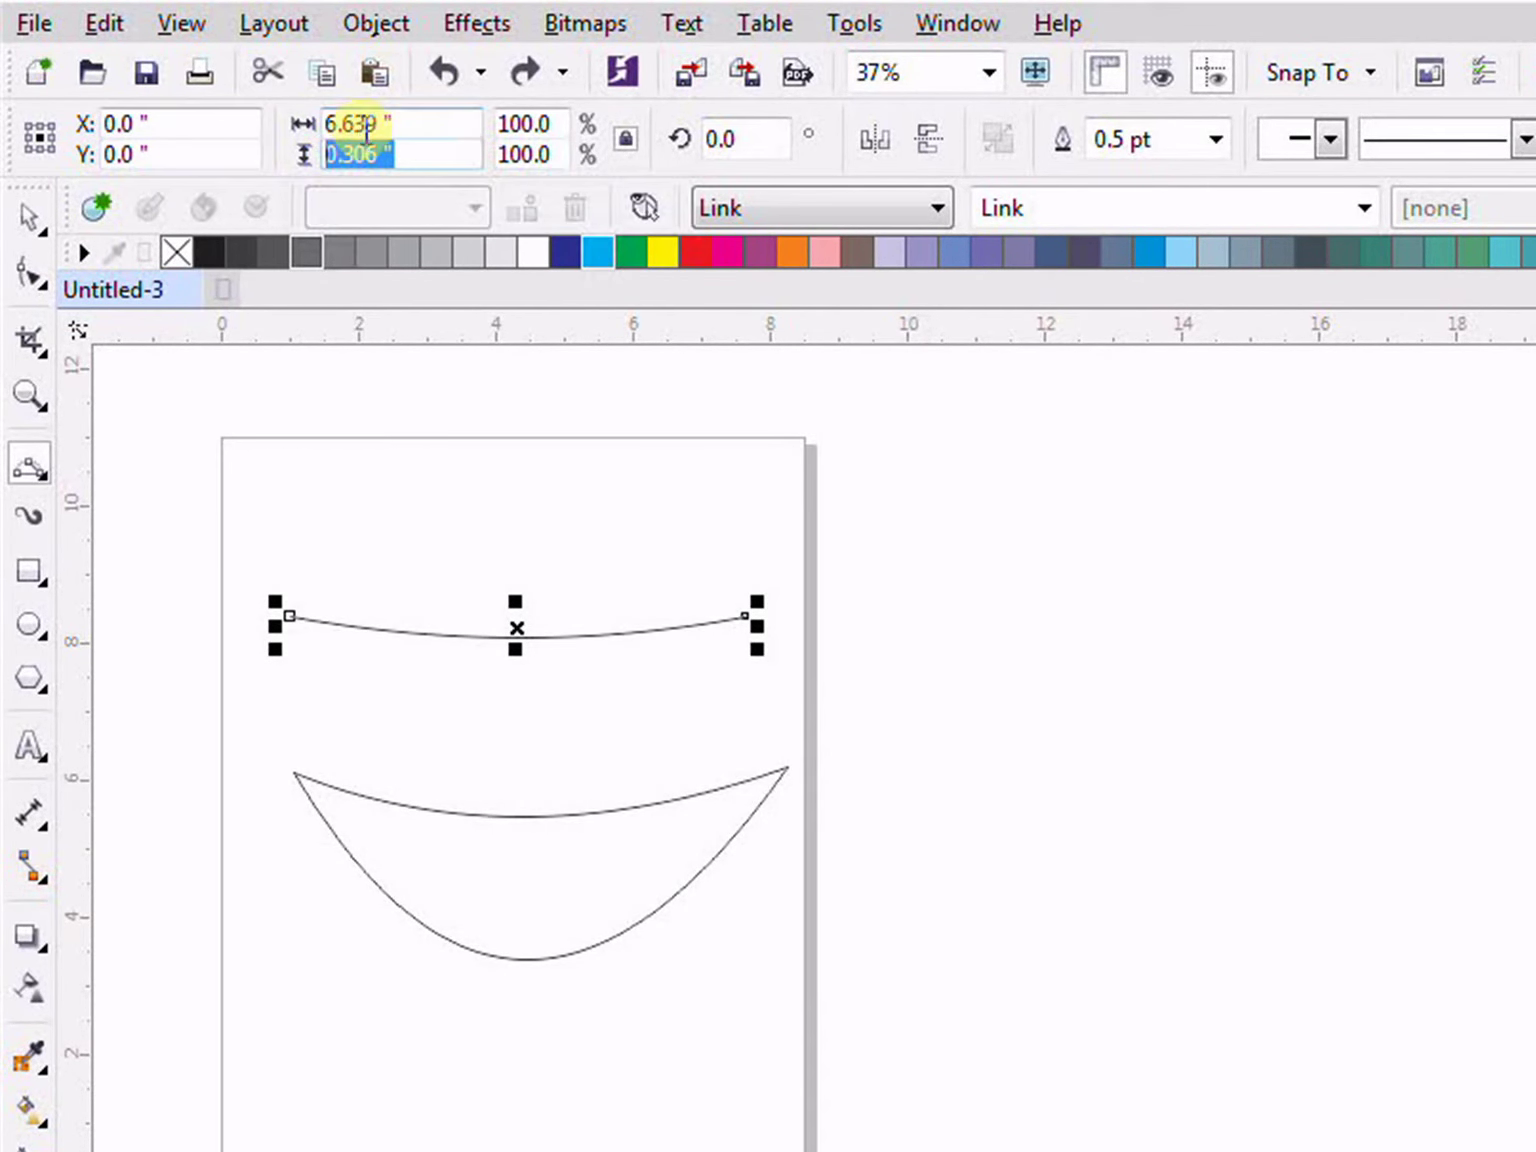
click(366, 124)
click(549, 128)
click(489, 166)
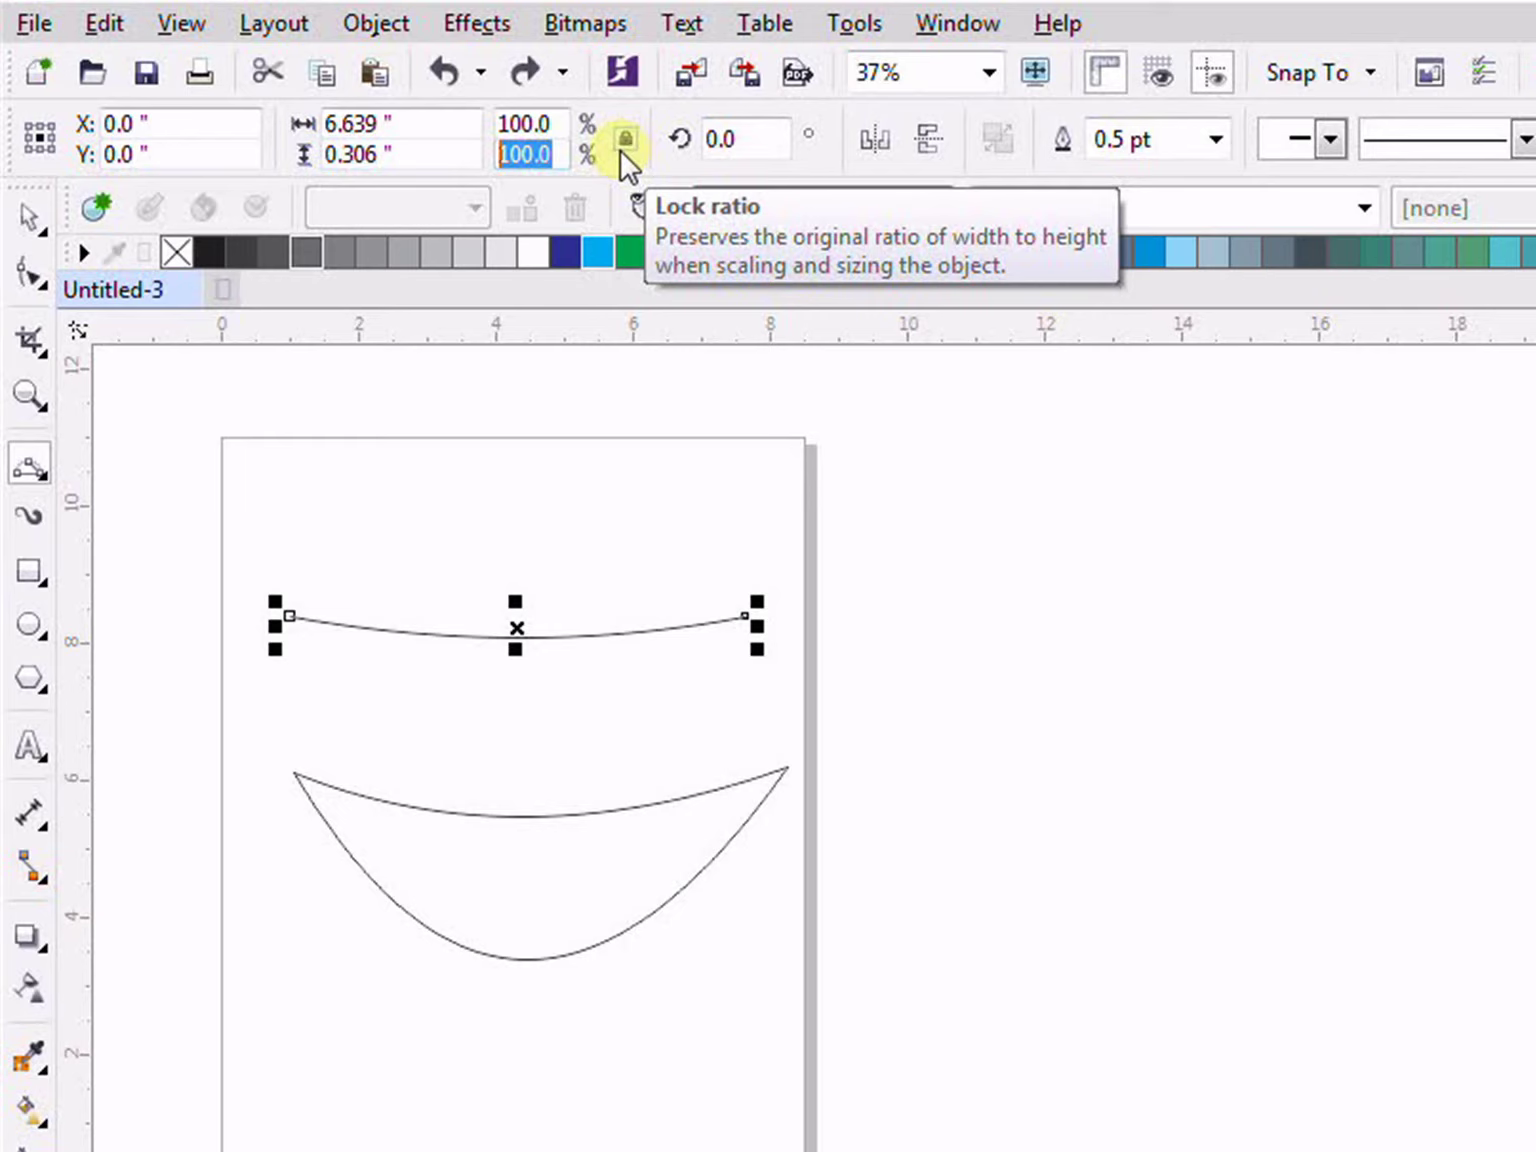
Step: Lock the size ratio and rotate the upper curve 90 degrees to stand upright
click(623, 142)
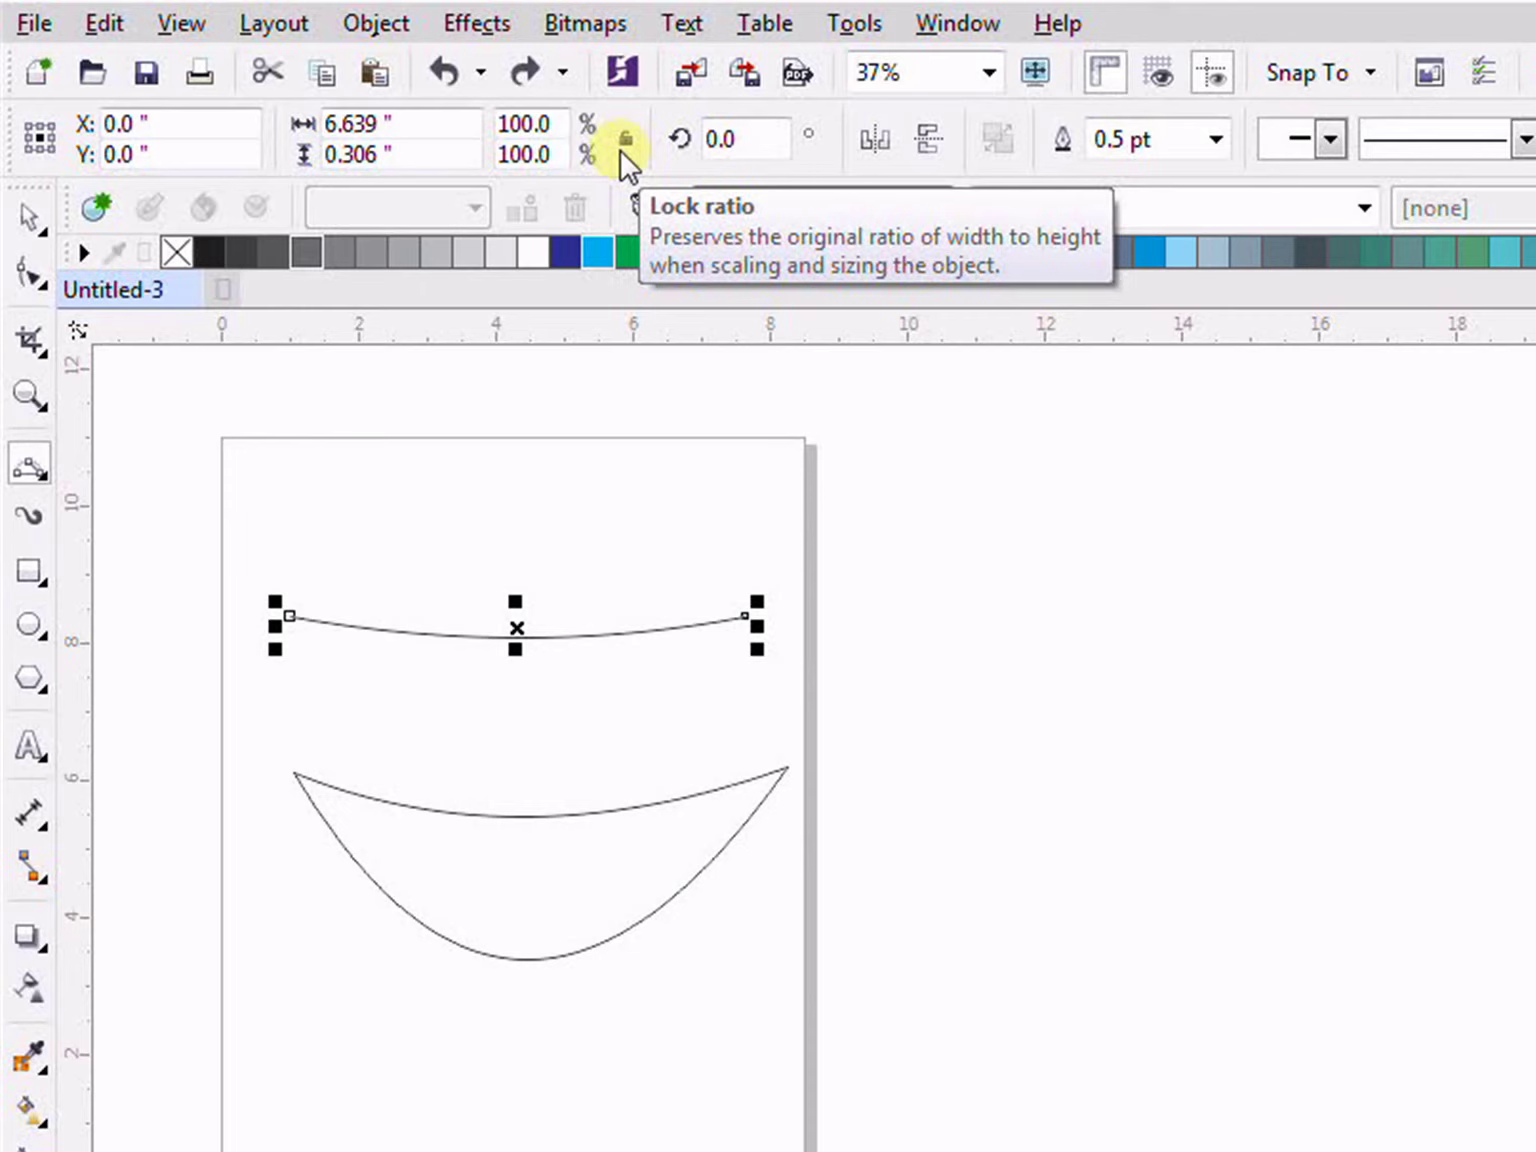
click(623, 156)
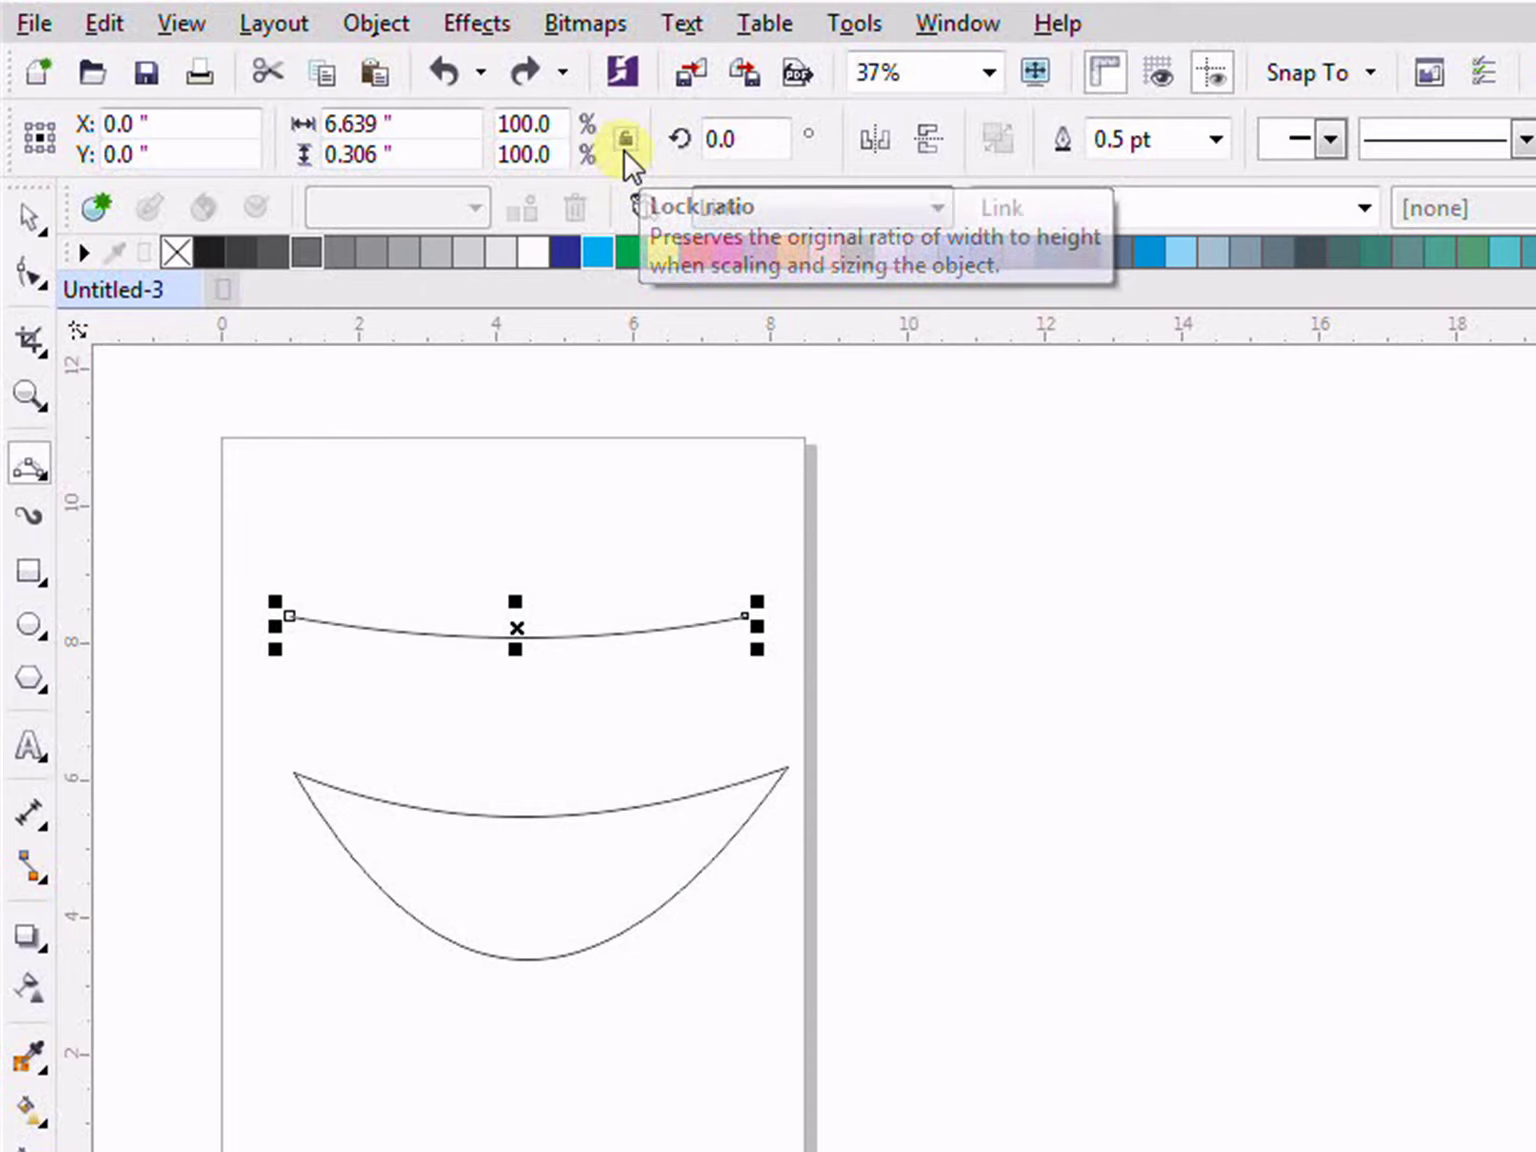
click(757, 141)
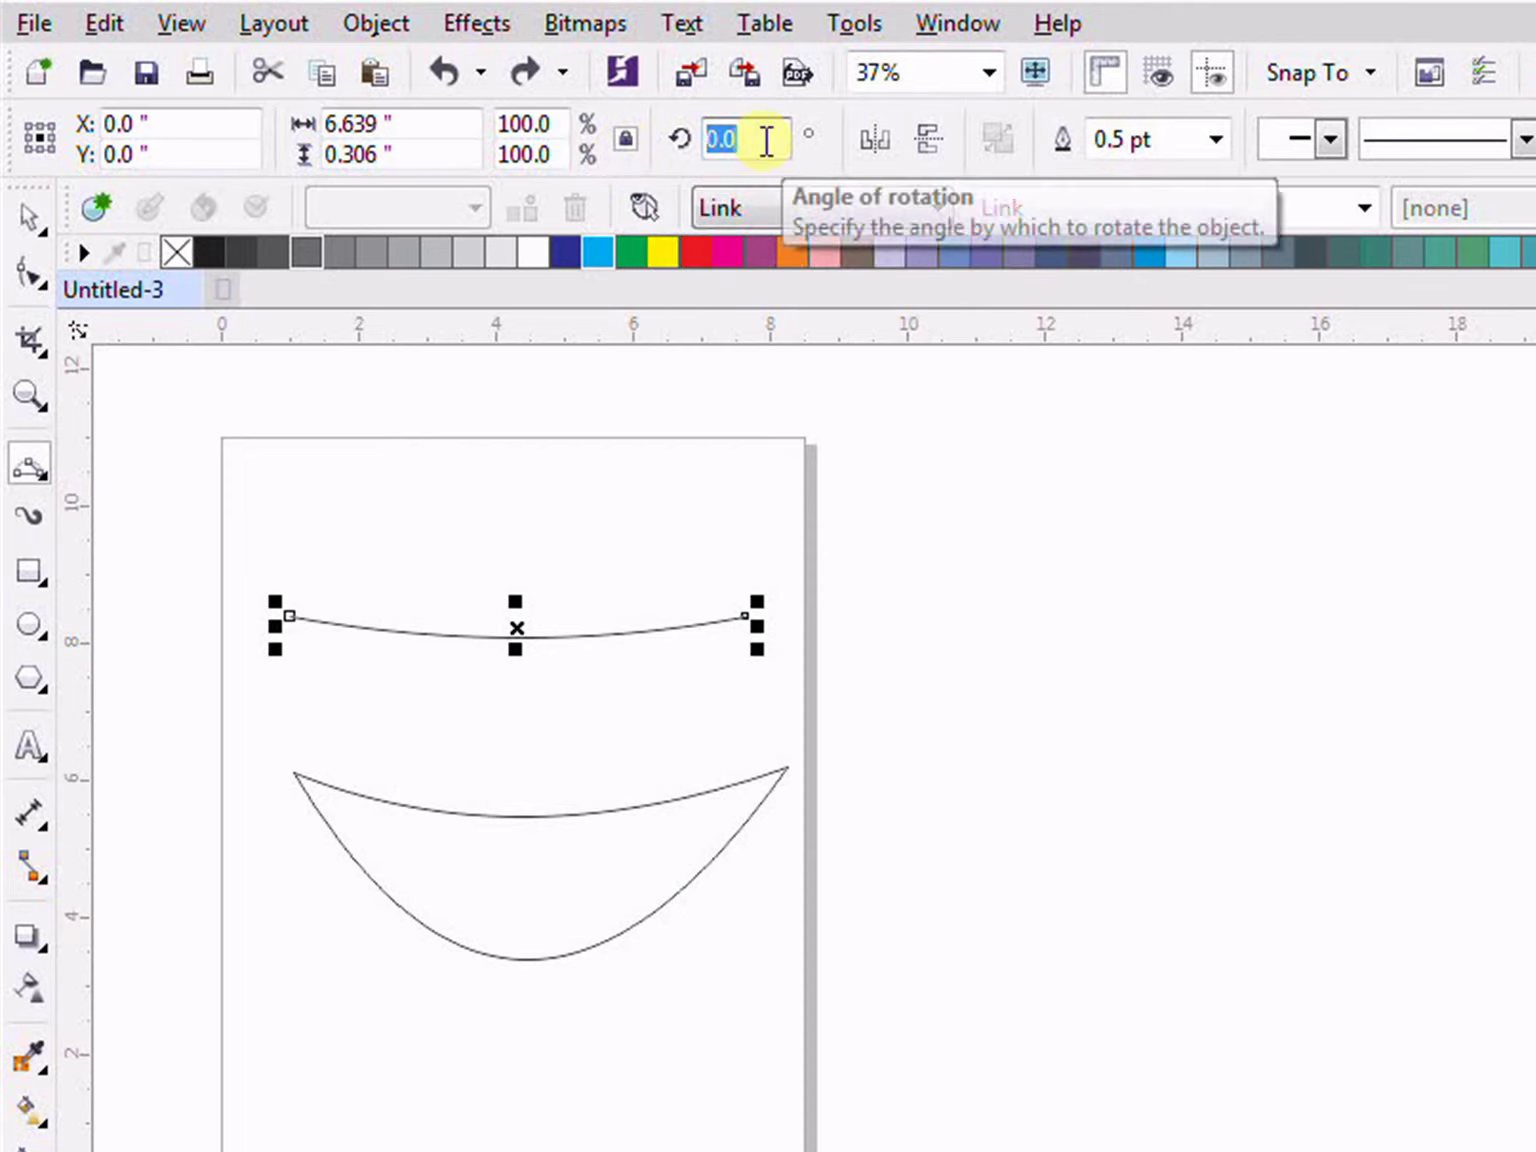
key(BackSpace)
text(9)
key(Return)
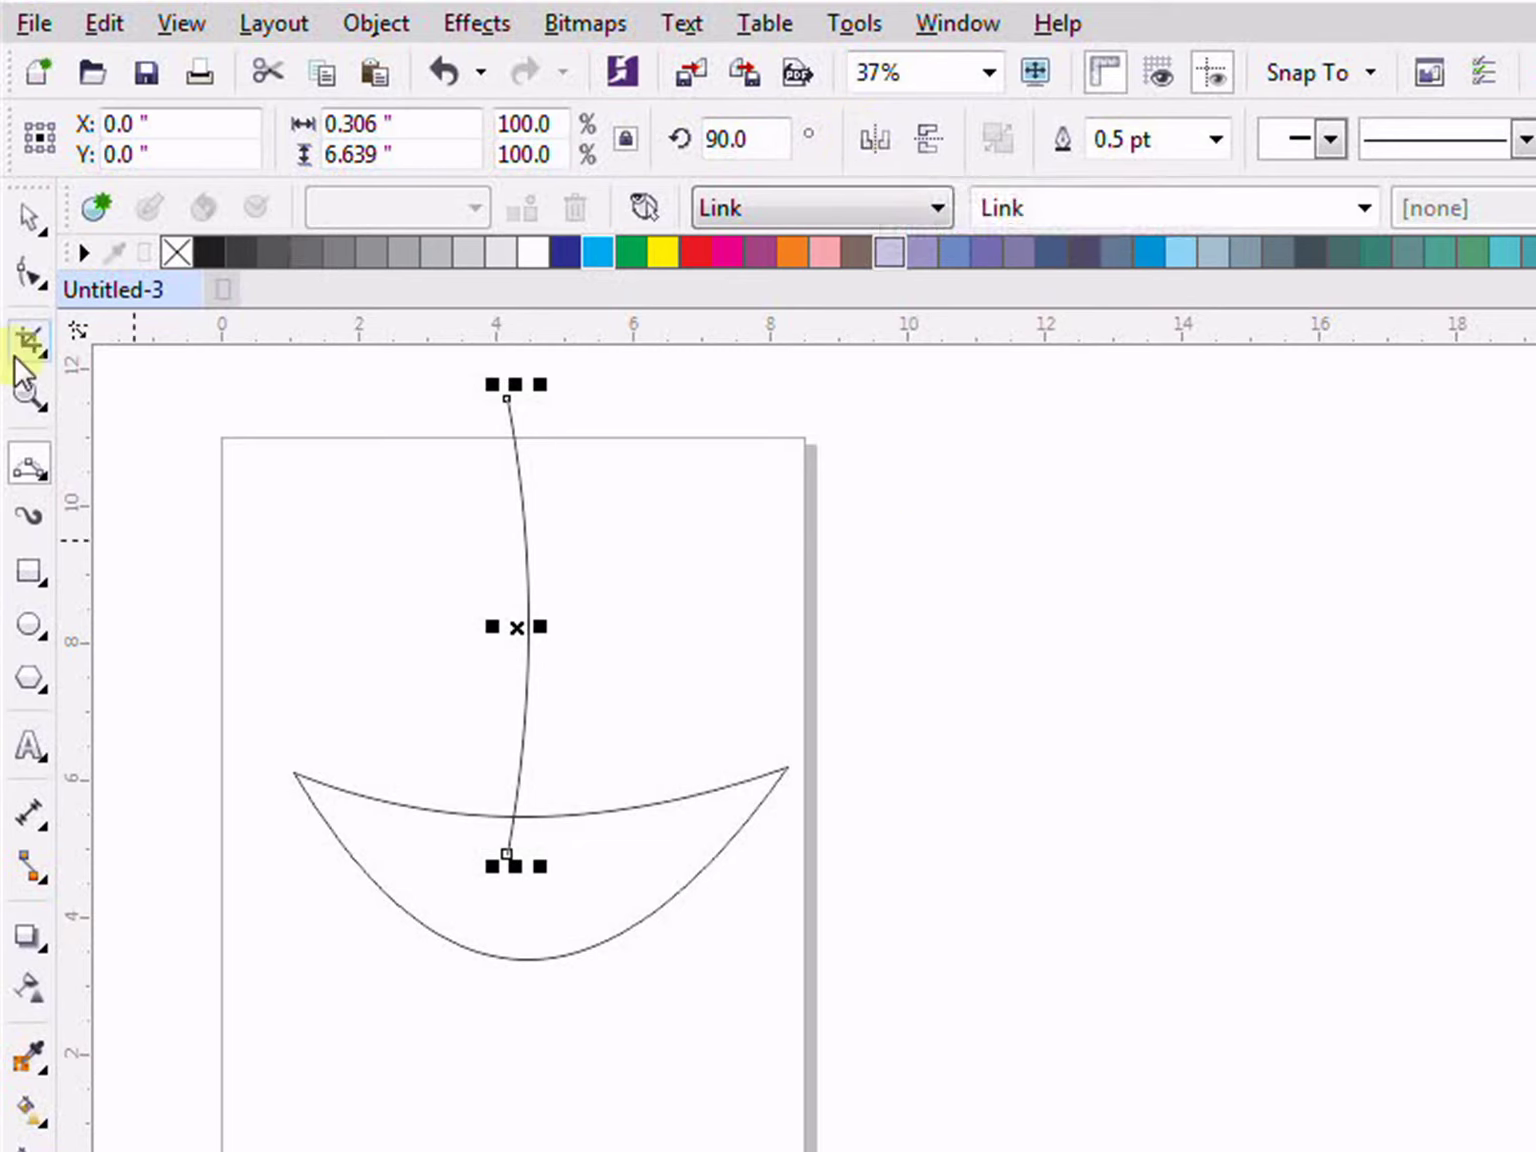
Step: Select the bowl with the Pick tool and mirror it horizontally and vertically repeatedly, ending bowl-shaped
click(28, 216)
click(691, 800)
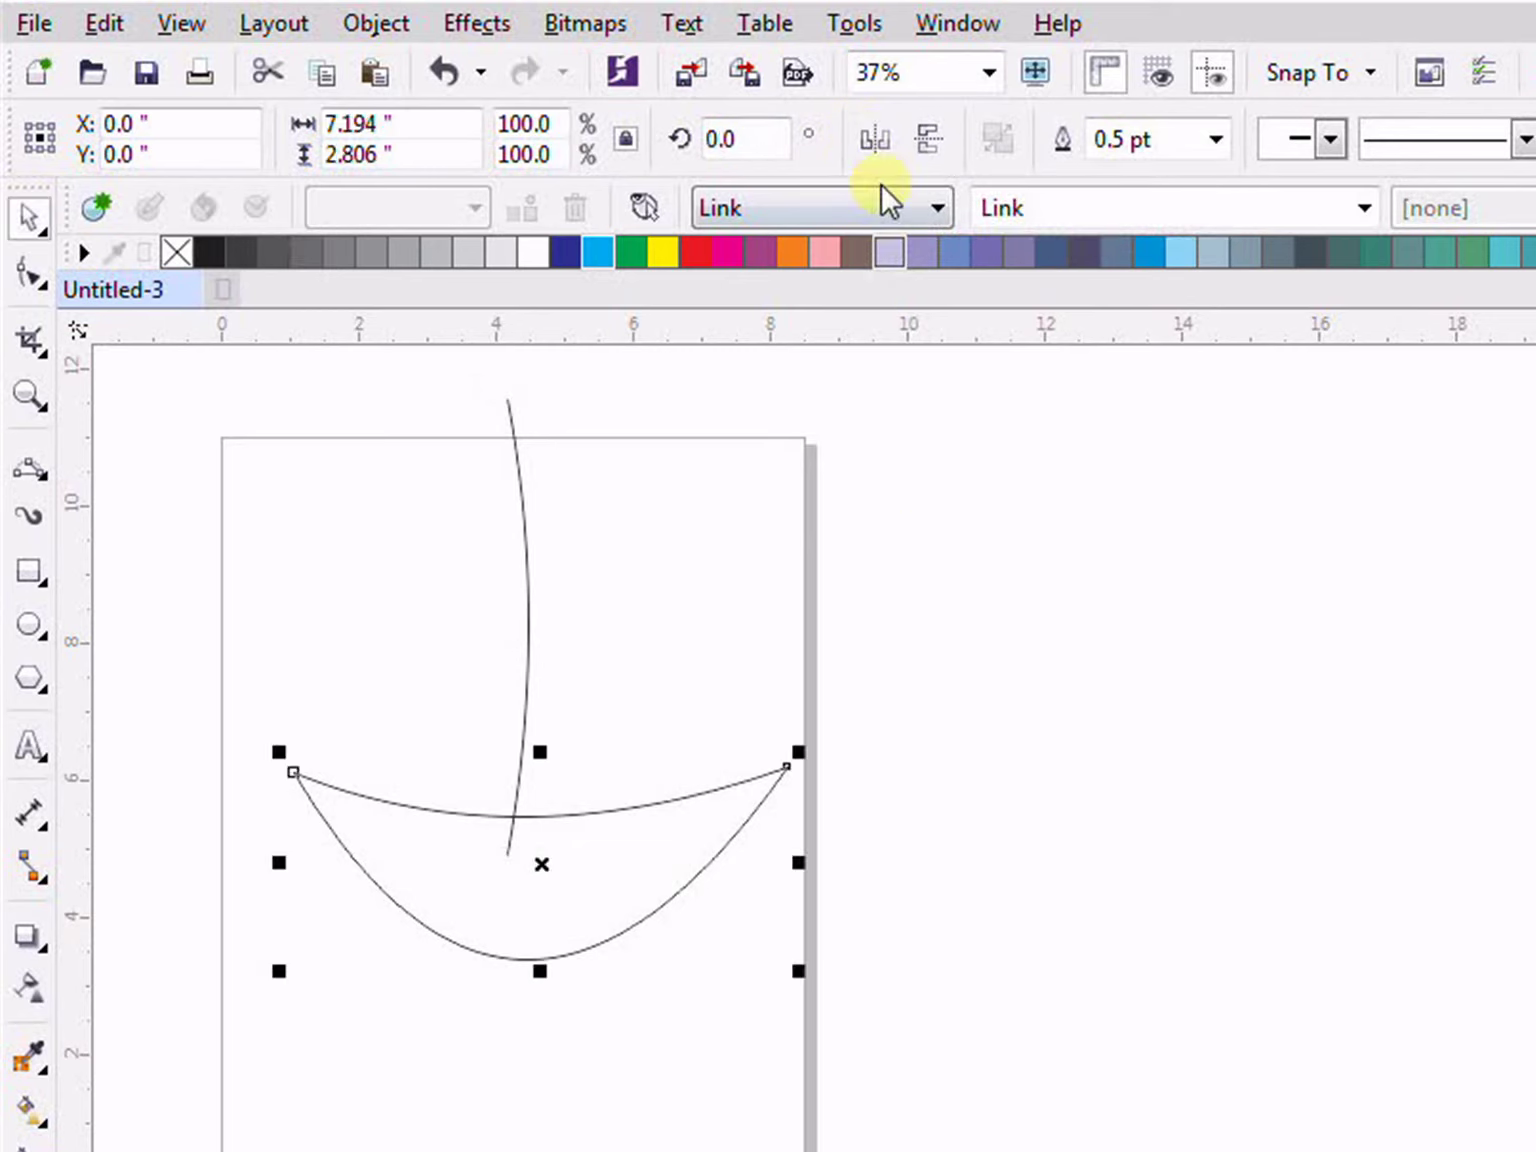
click(884, 151)
click(911, 147)
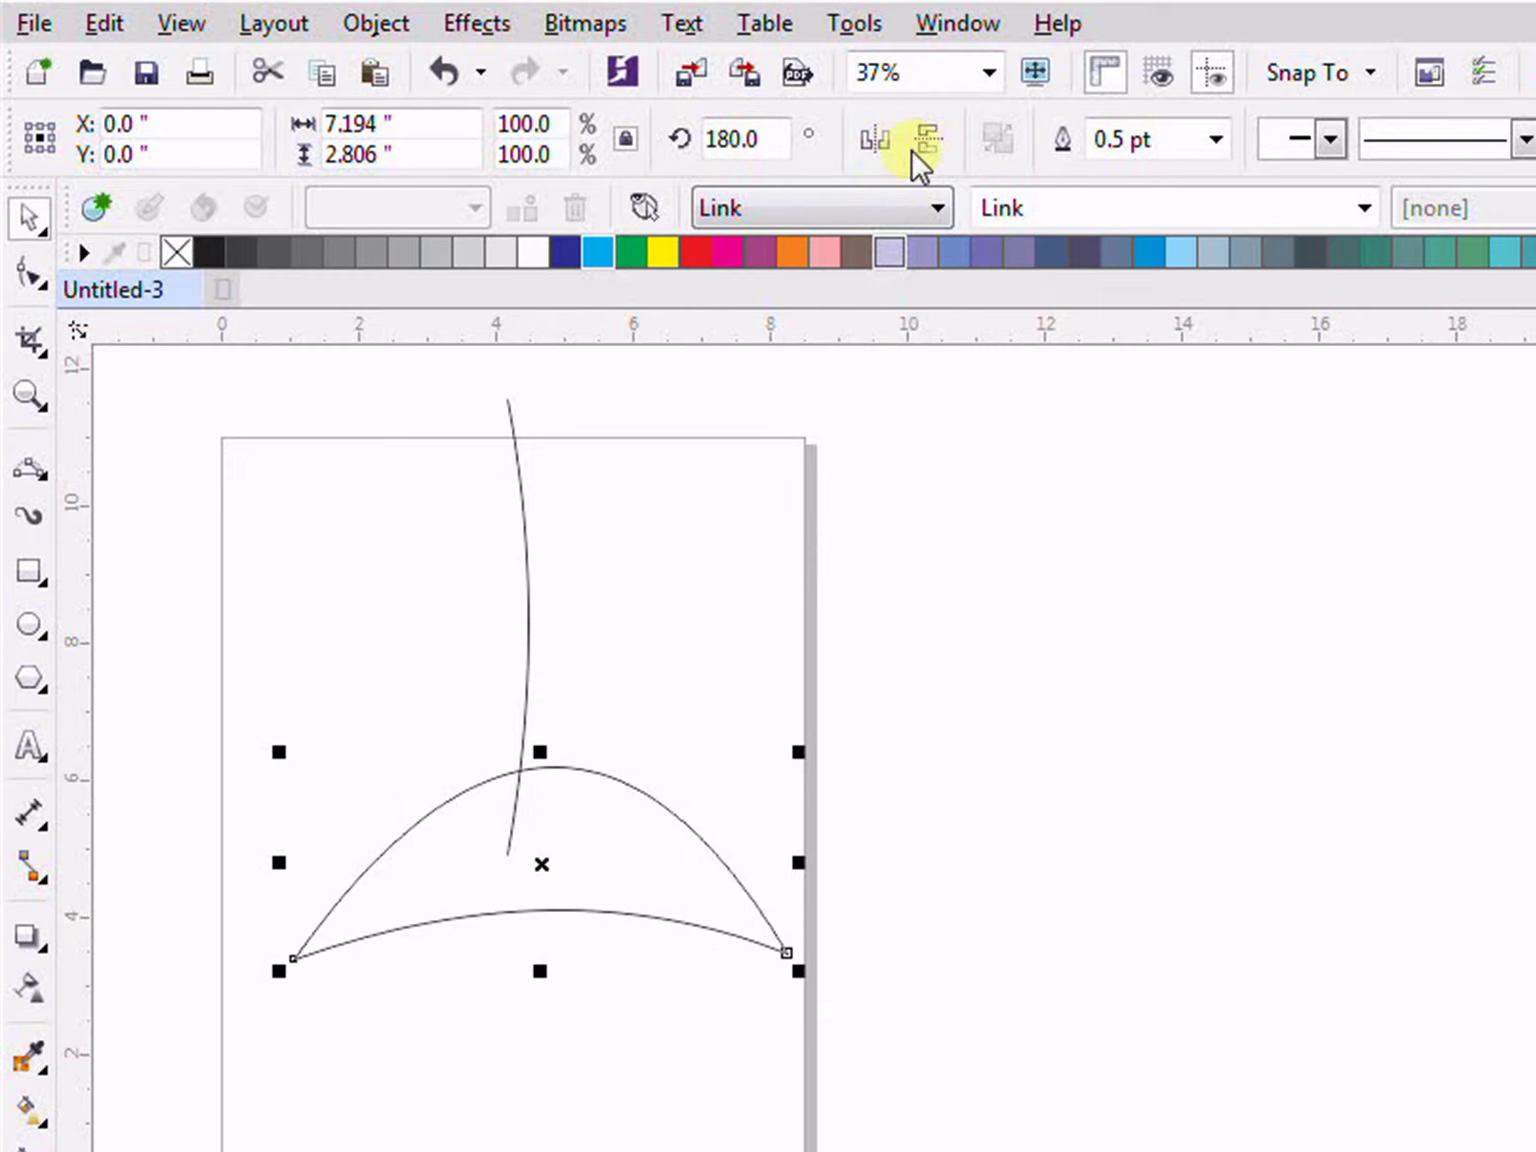
click(916, 147)
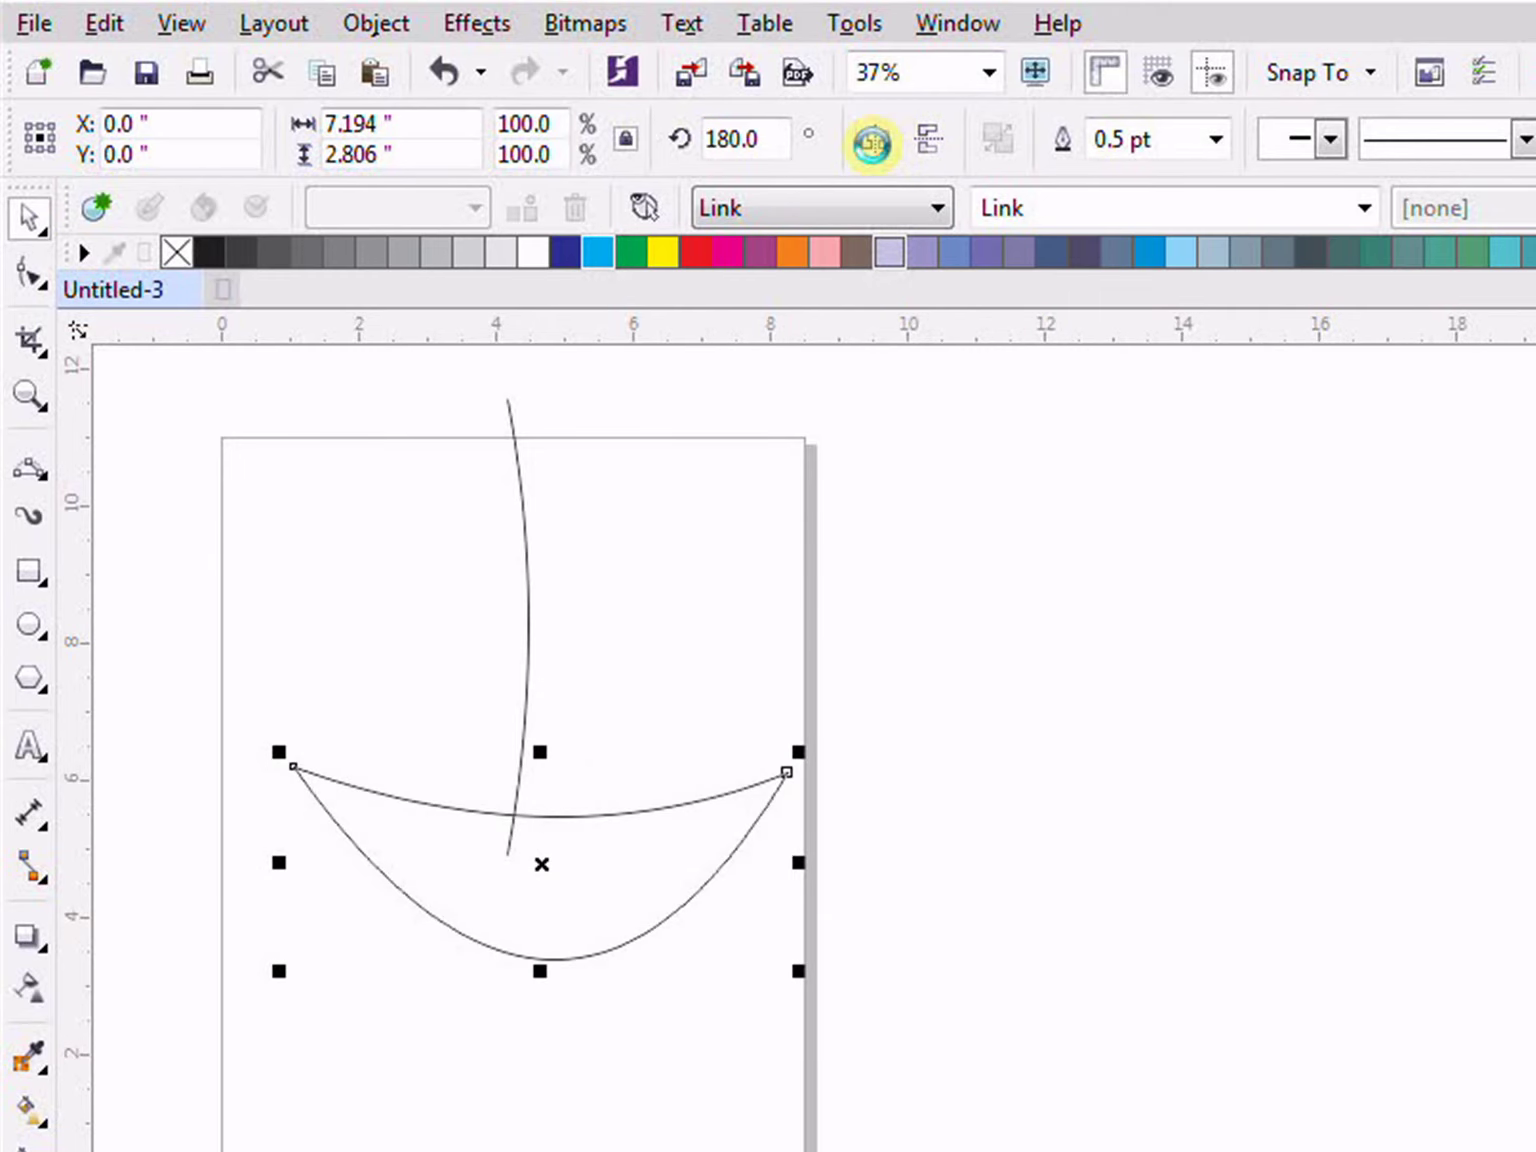
click(876, 145)
click(924, 146)
click(924, 149)
click(924, 149)
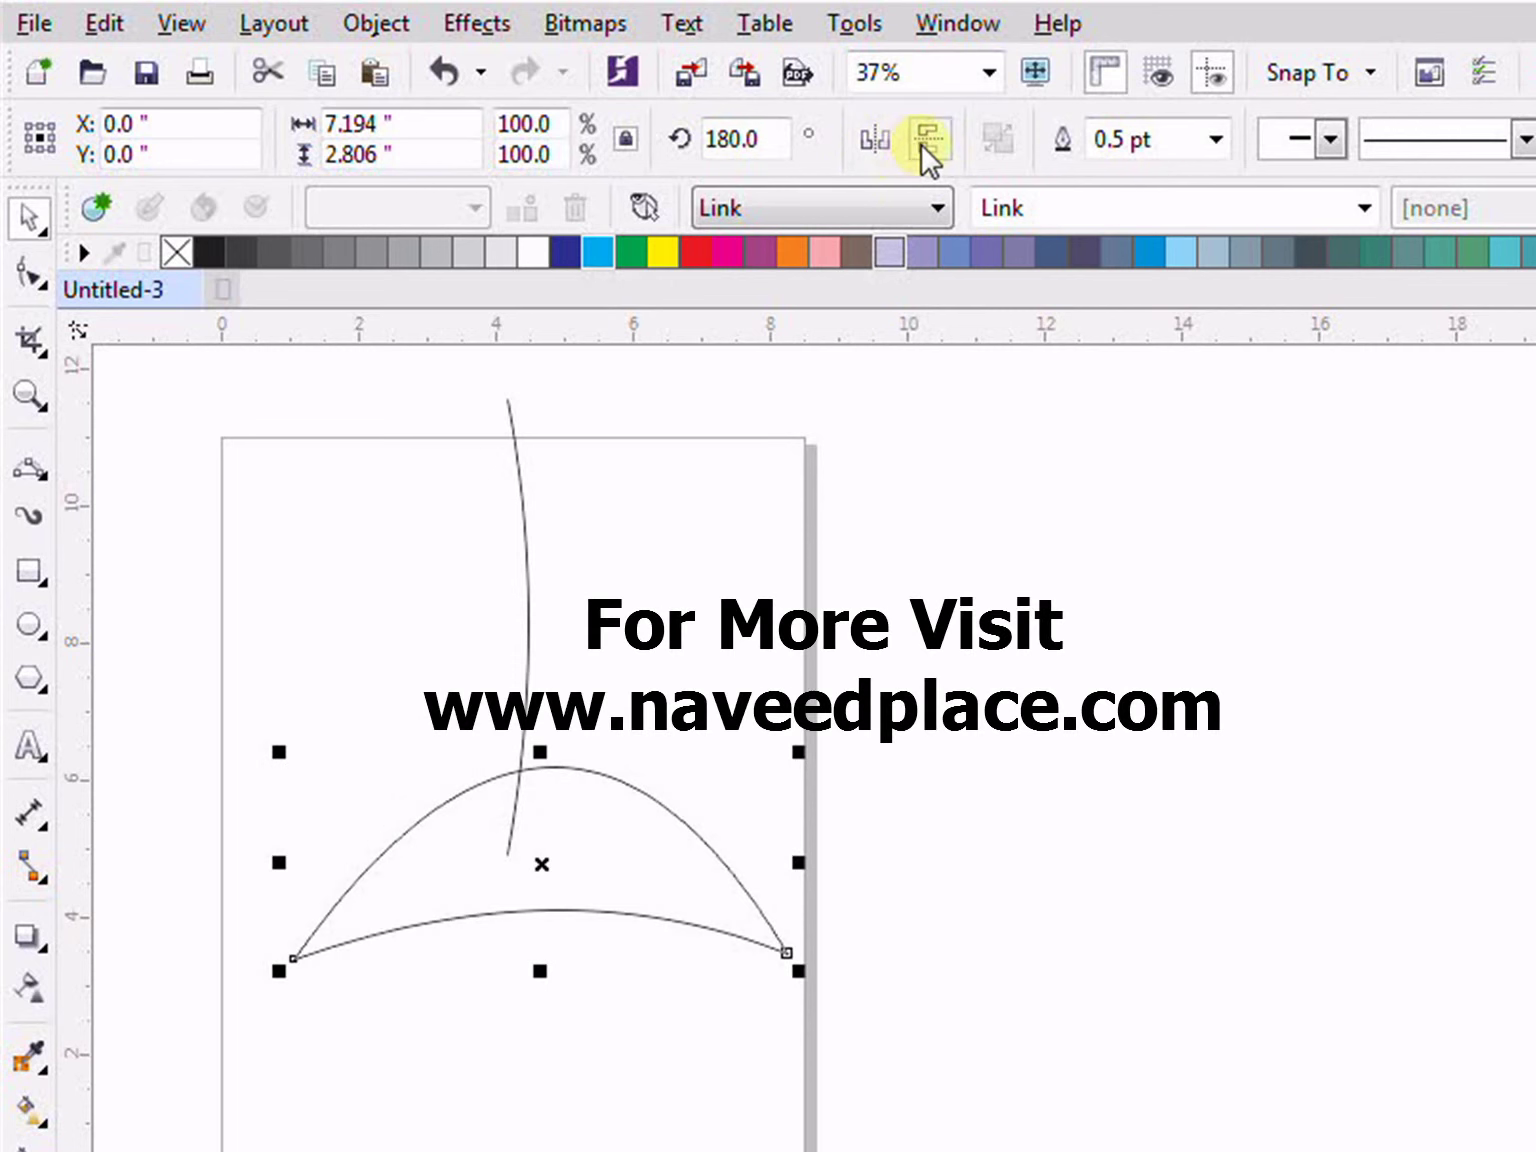
click(926, 154)
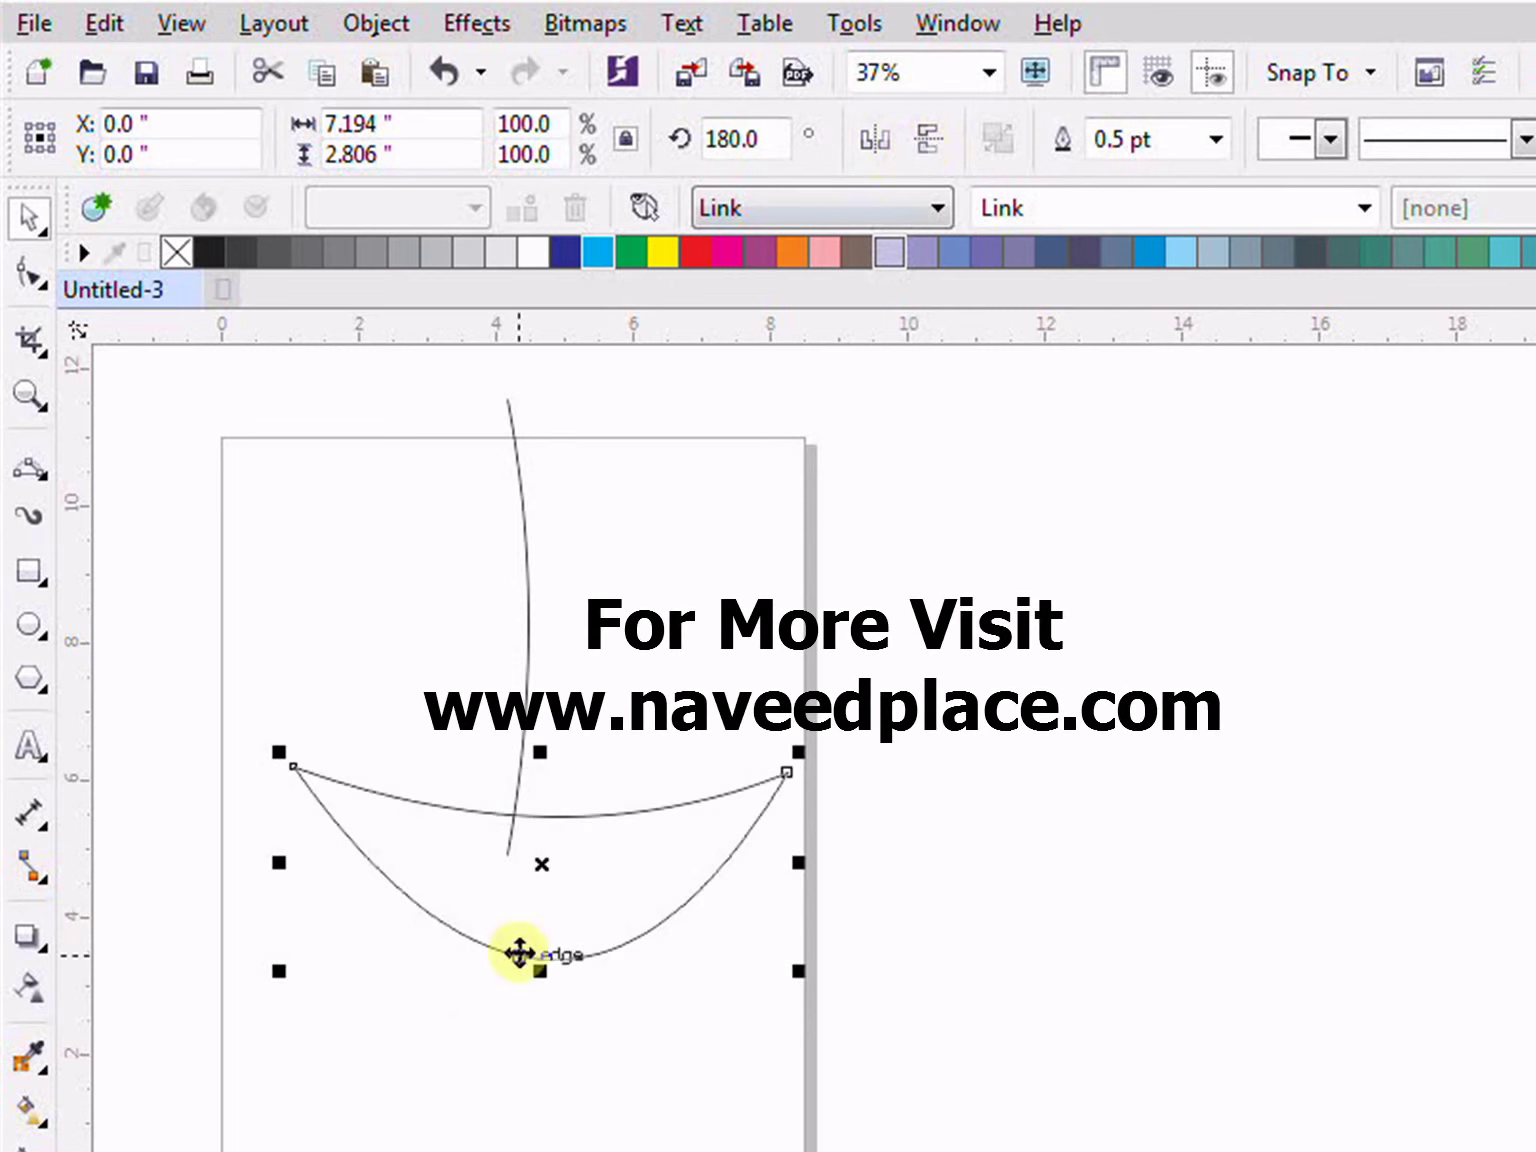
Step: Bring up the curve drawing tools flyout again
click(31, 472)
click(33, 474)
click(153, 710)
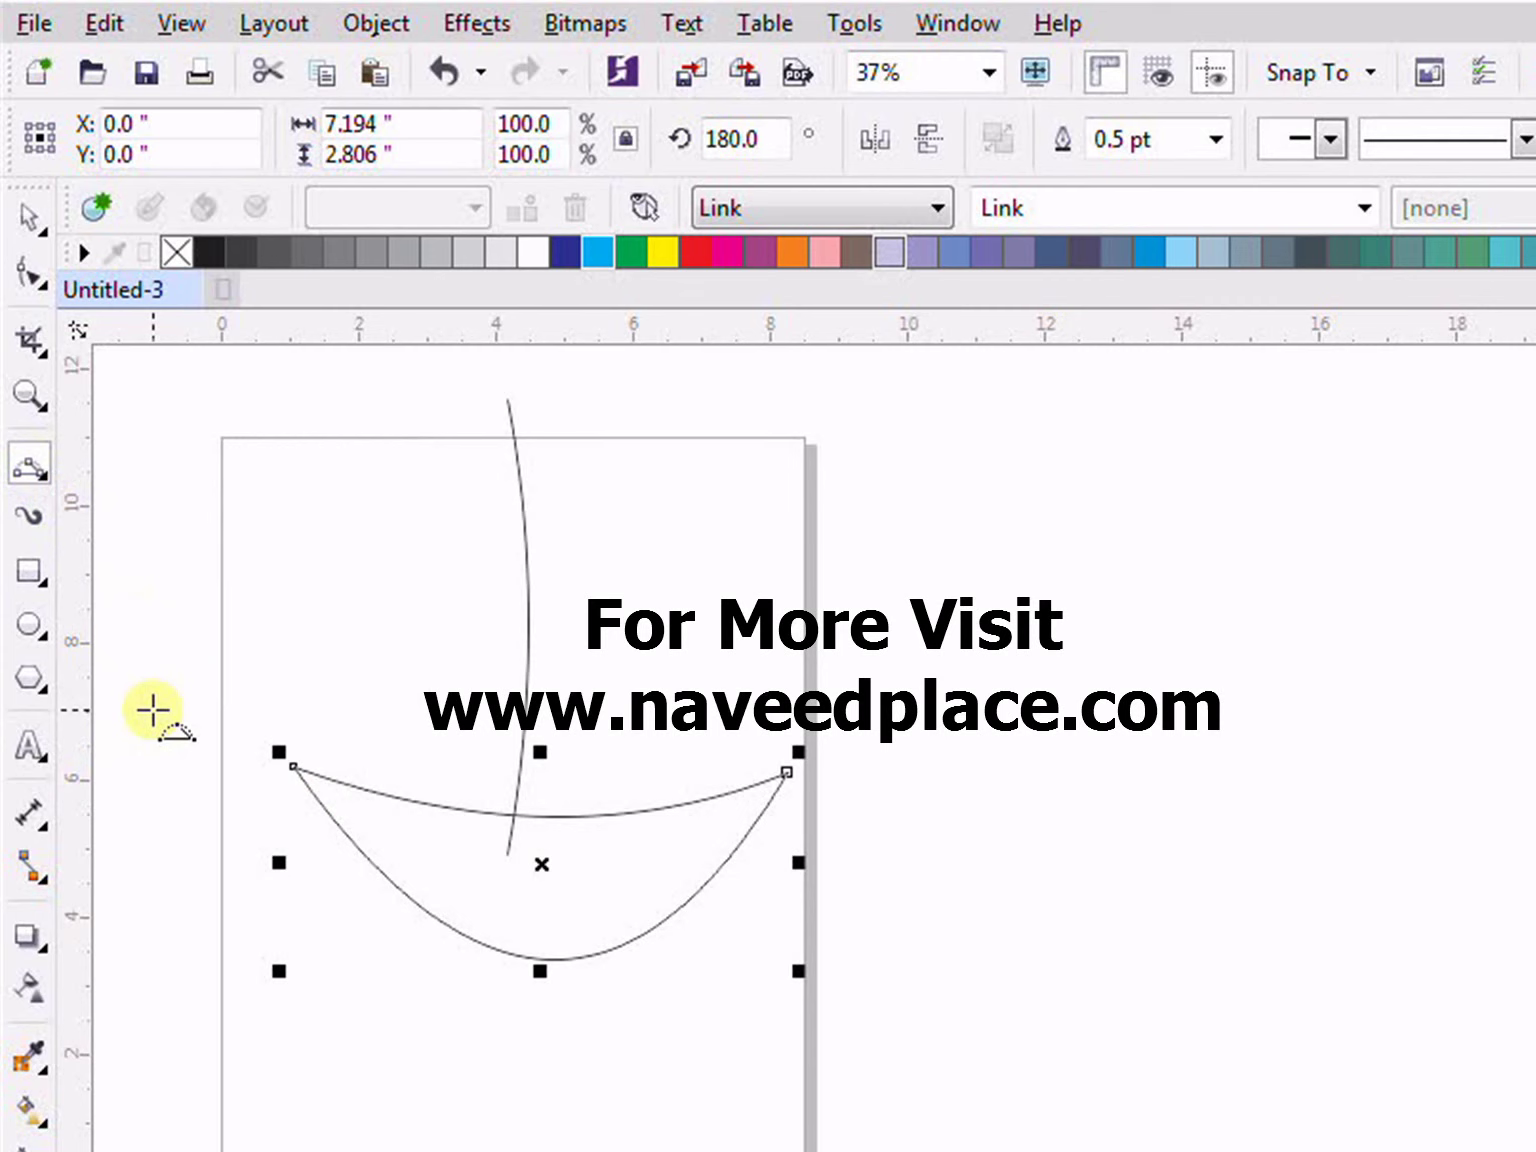
click(32, 468)
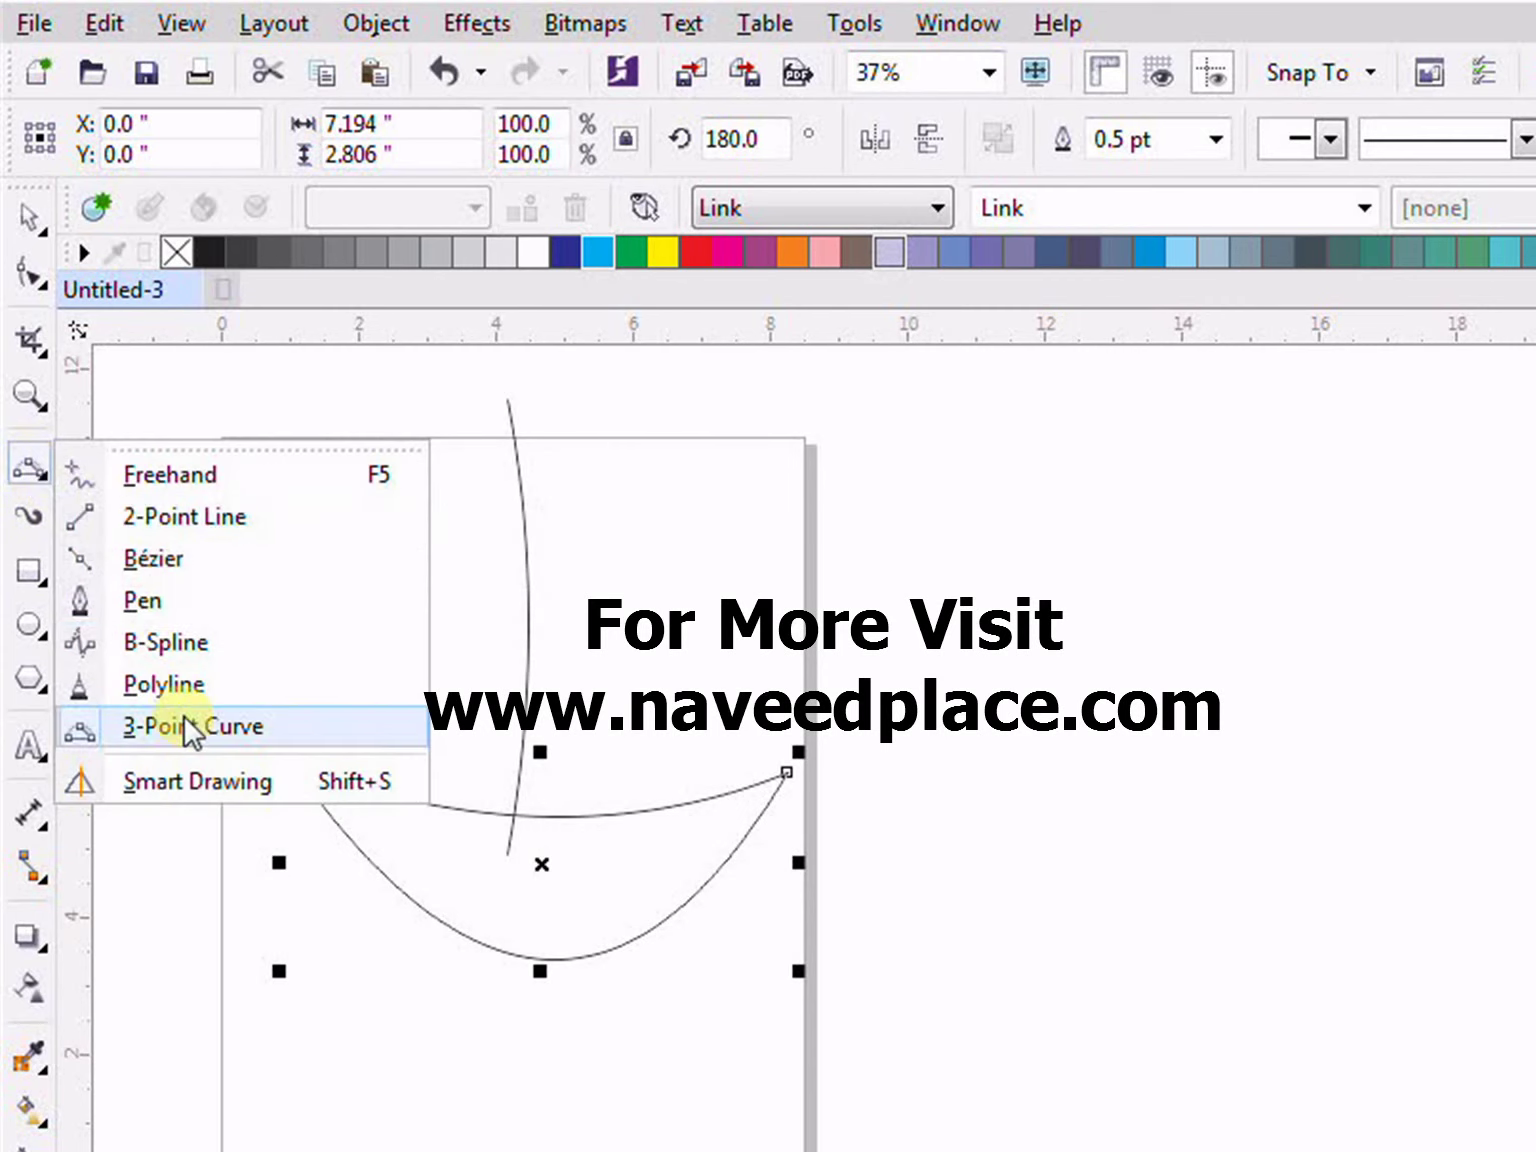